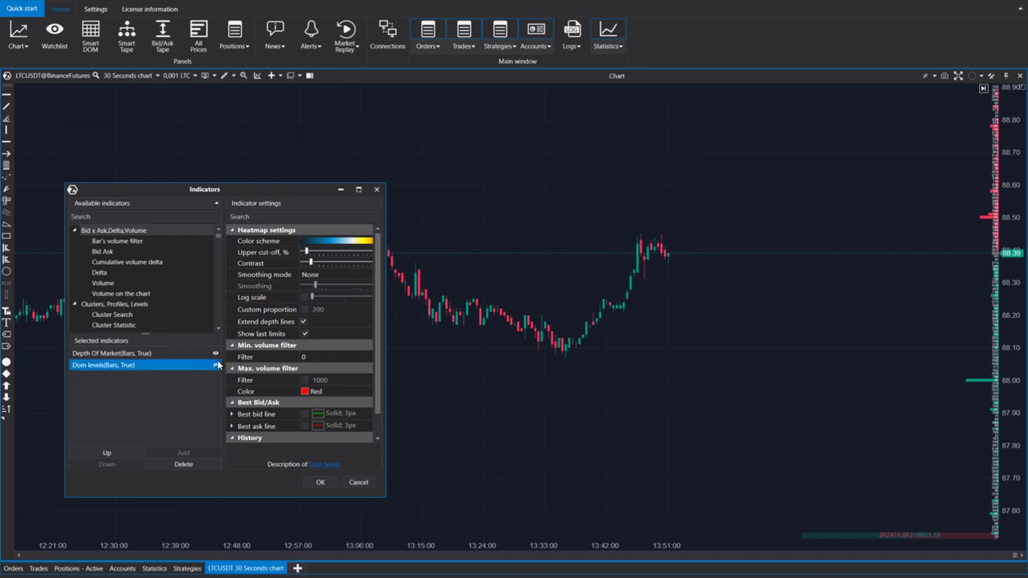
Step: Make the Dom levels indicator visible on the LTCUSDT chart using its eye icon
click(217, 366)
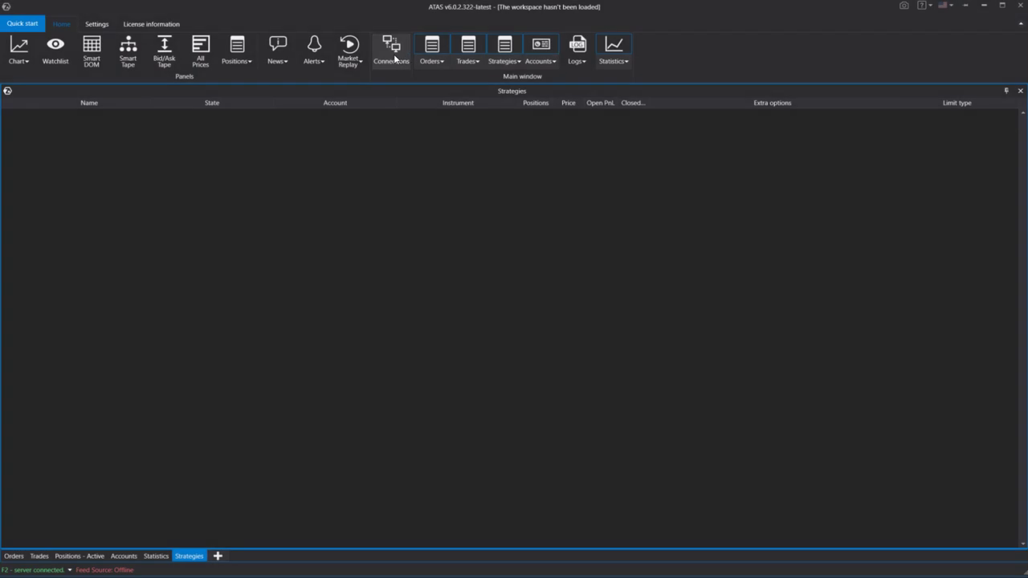
Step: Check in the Connections list that Binance shows Connected, then close the list
click(393, 54)
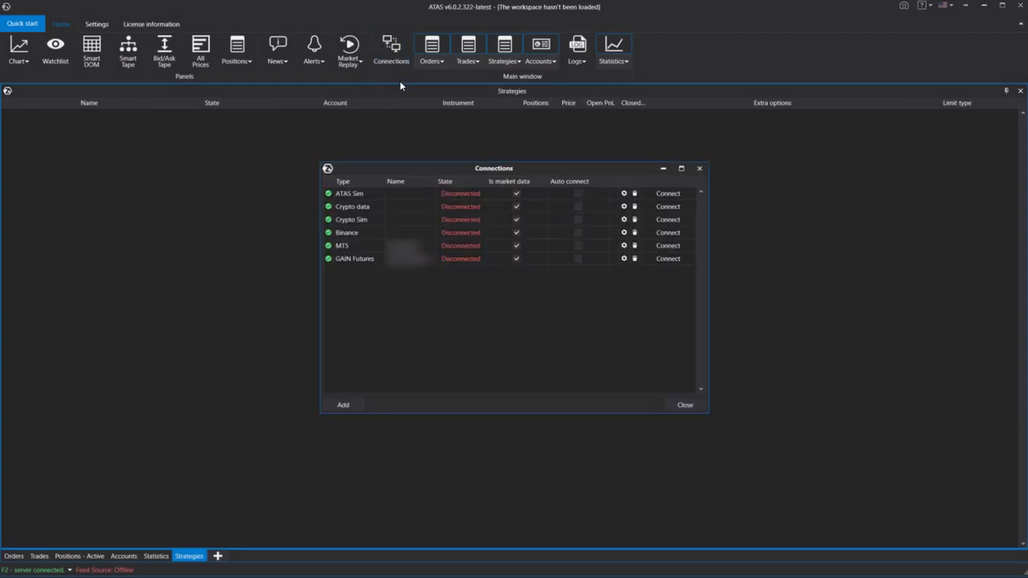
click(674, 239)
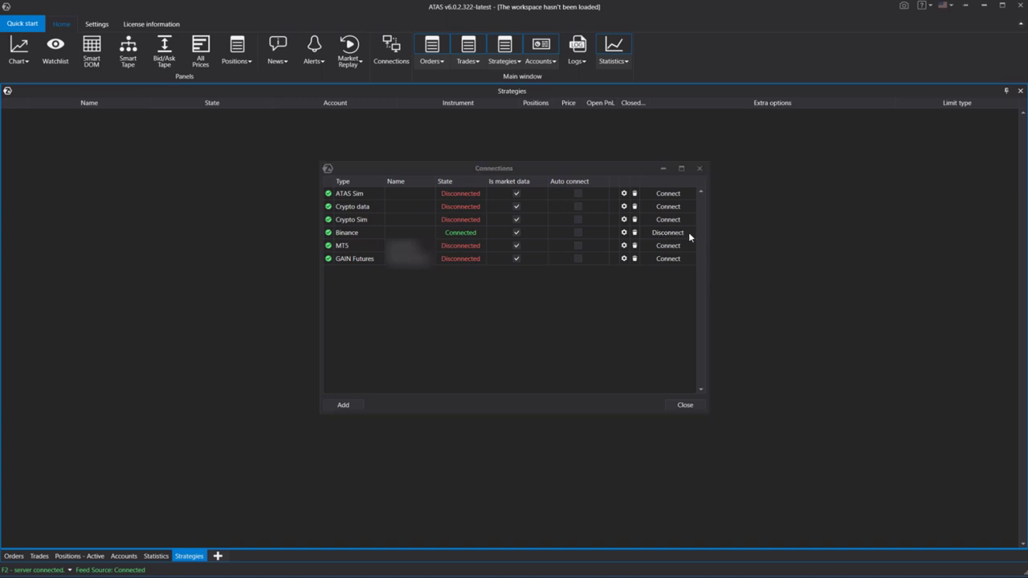
click(685, 405)
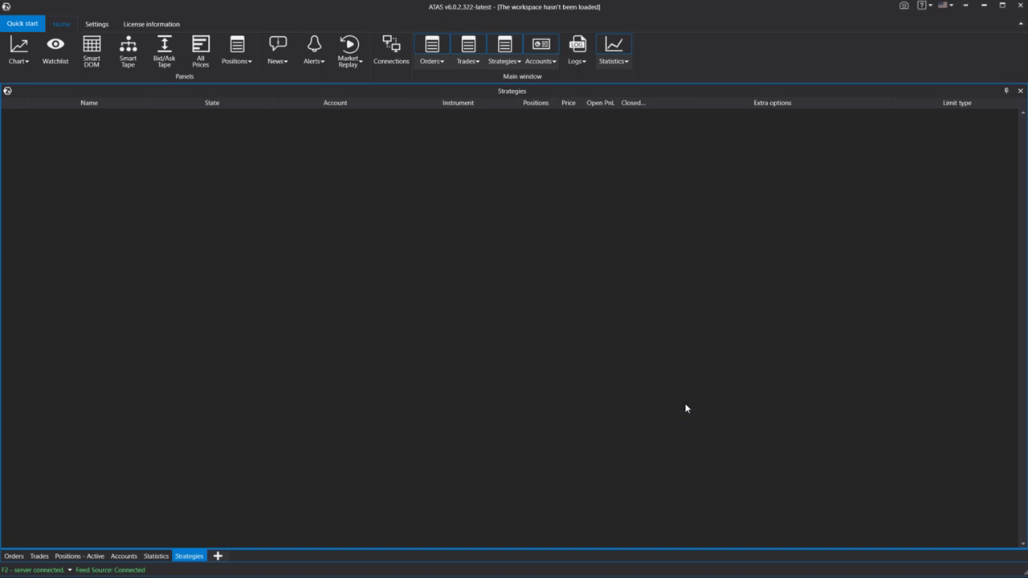
Step: Open a docked LTCUSDT Binance Futures chart and switch it from M1 to 15-second candles
click(18, 46)
click(418, 296)
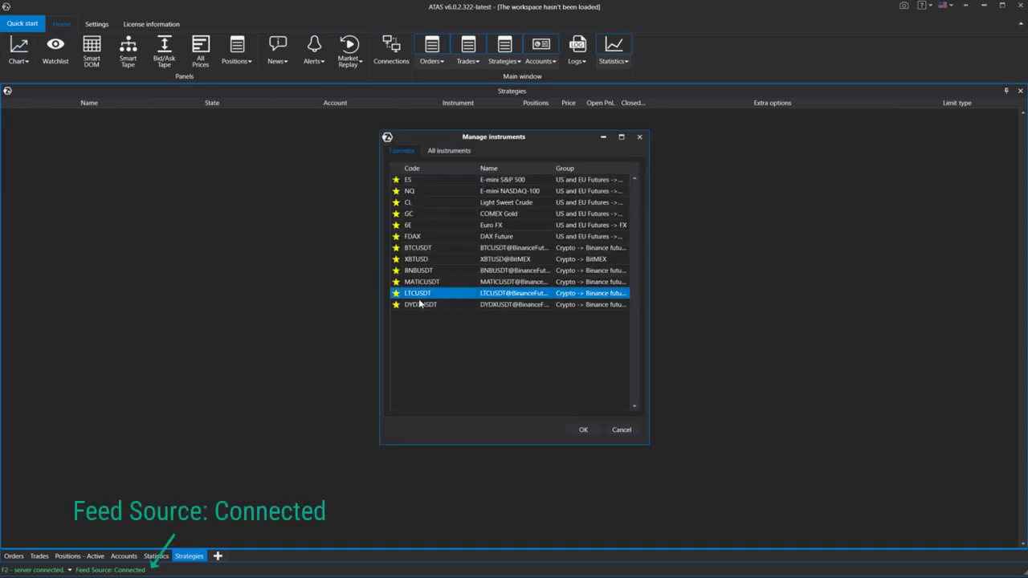
click(590, 432)
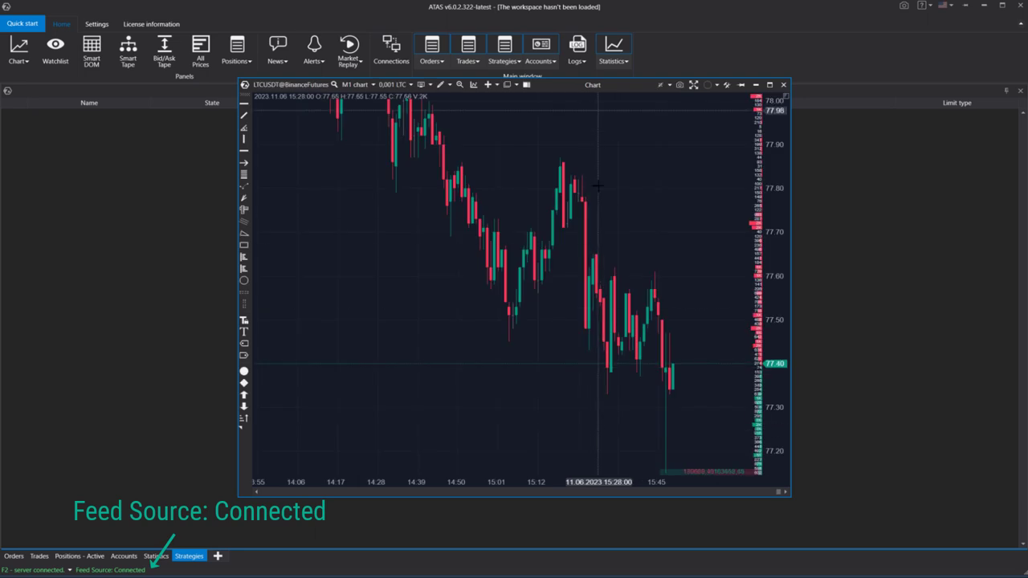
drag(599, 85, 510, 320)
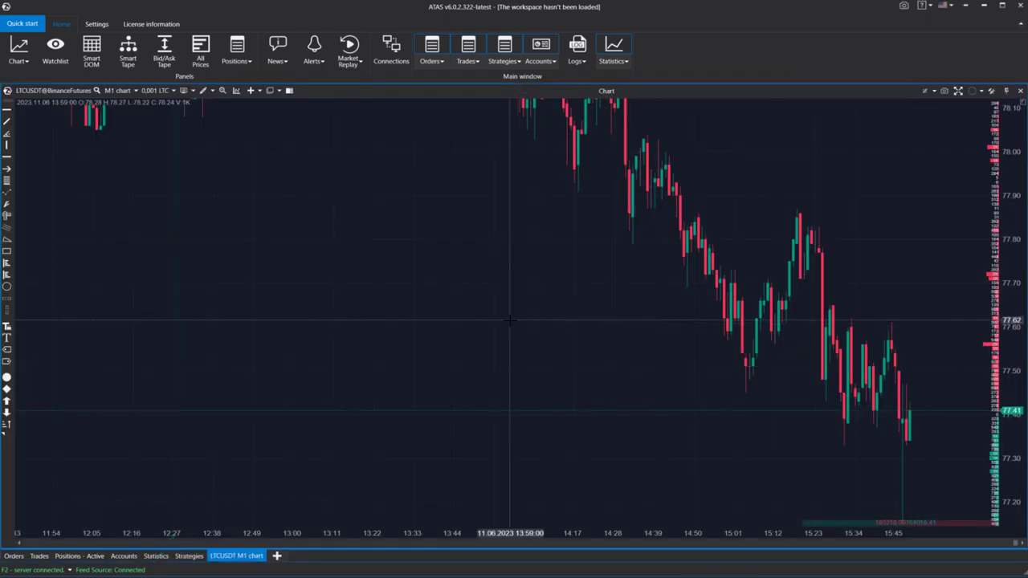
click(128, 90)
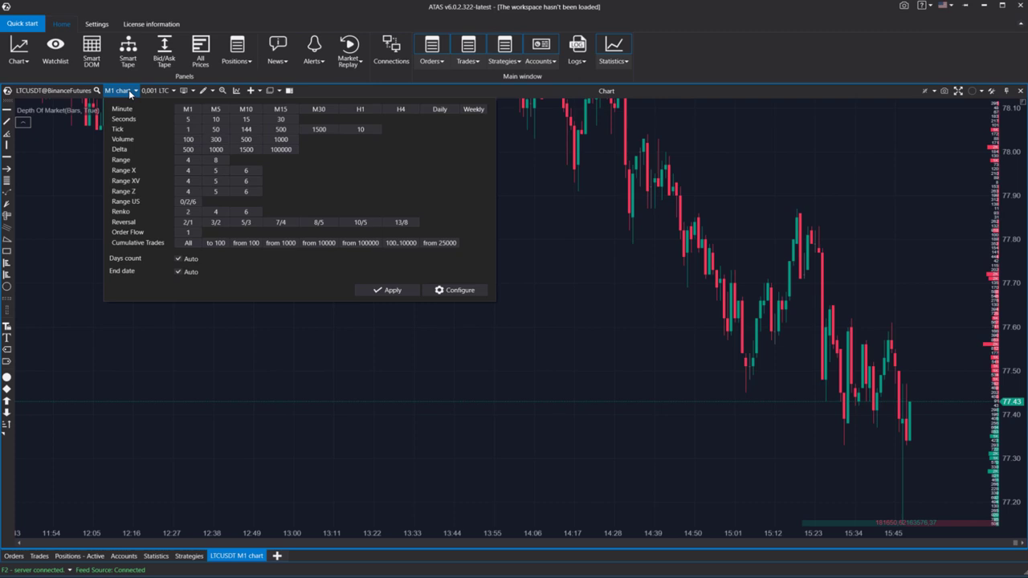
click(246, 118)
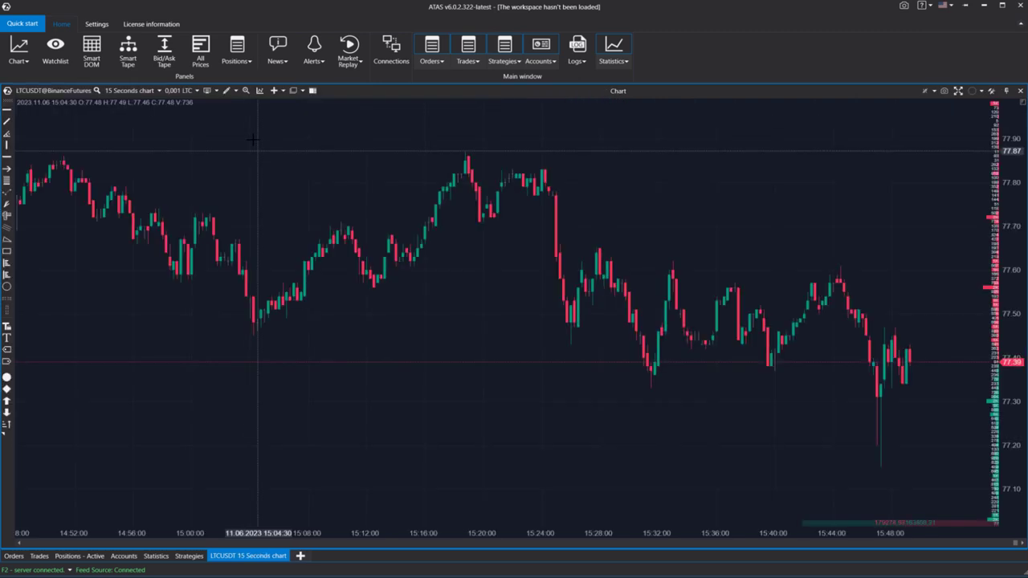
Step: Add the Dom levels indicator, found by searching 'do', and place it below Depth Of Market
key(ctrl+i)
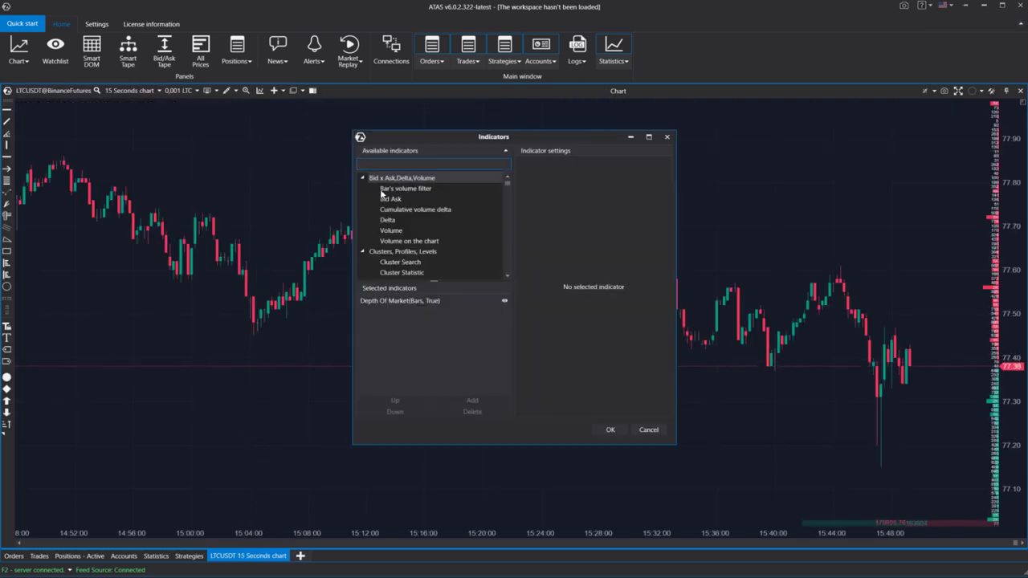
text(do)
click(405, 188)
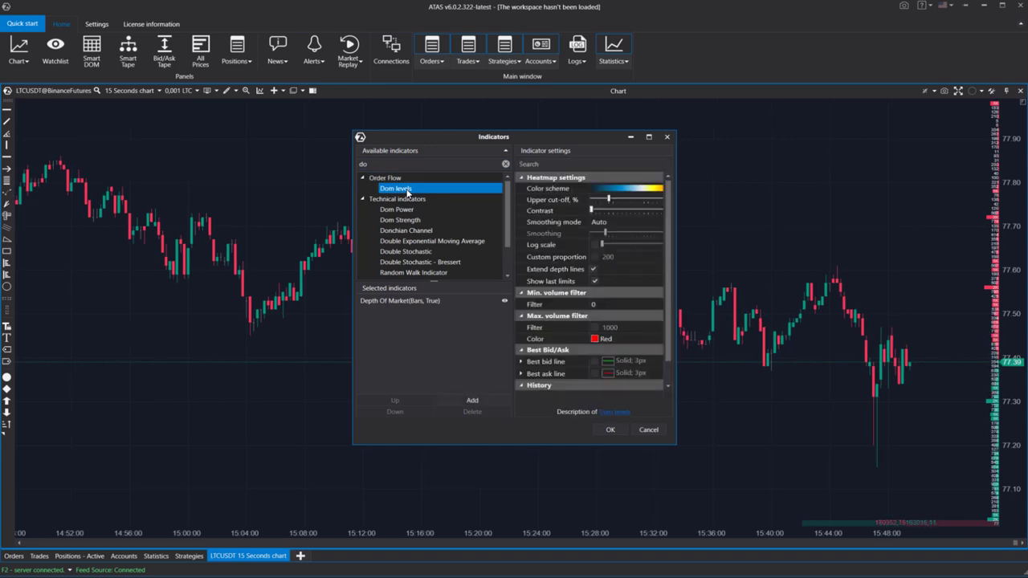
click(472, 400)
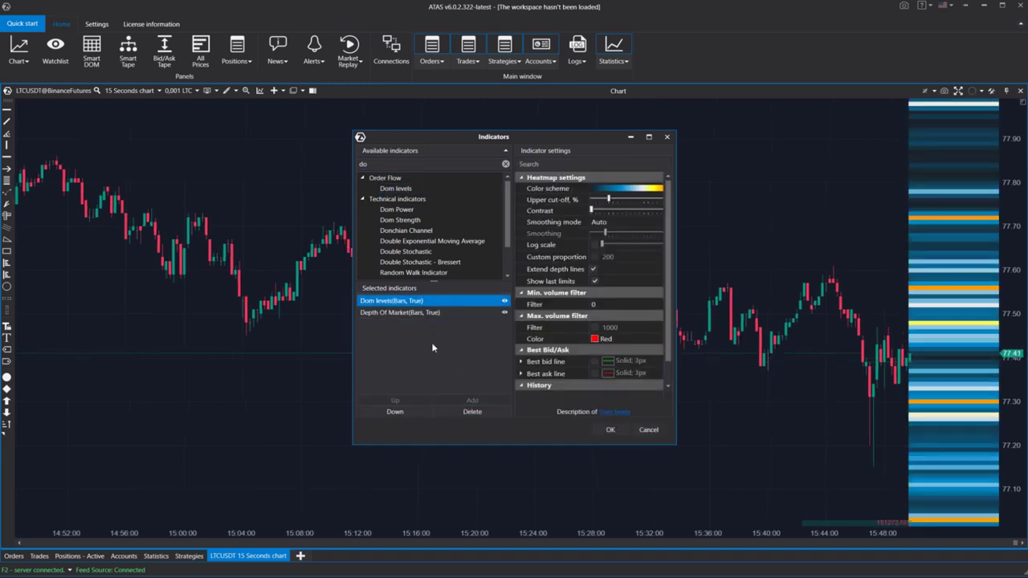
click(415, 411)
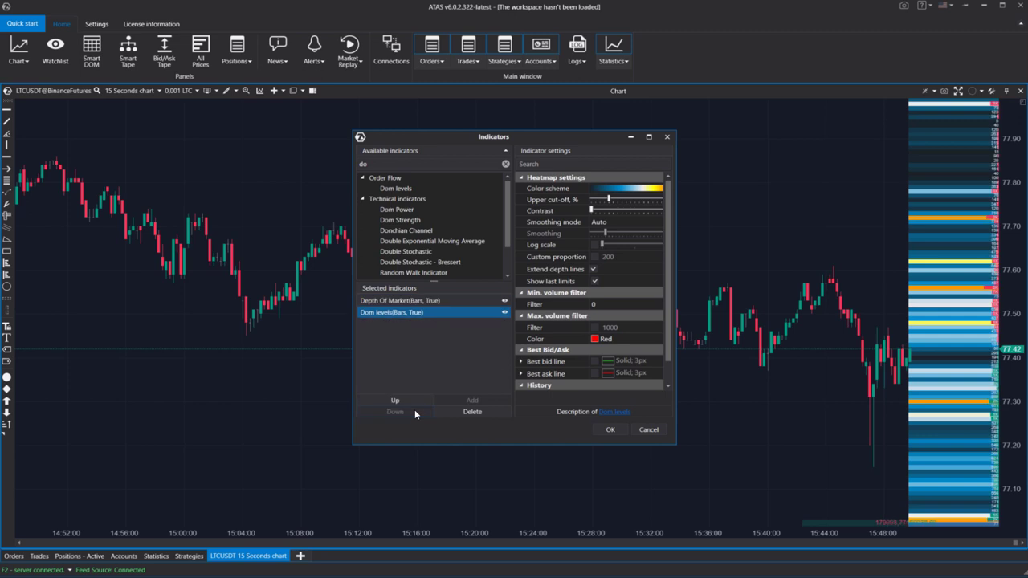
click(610, 430)
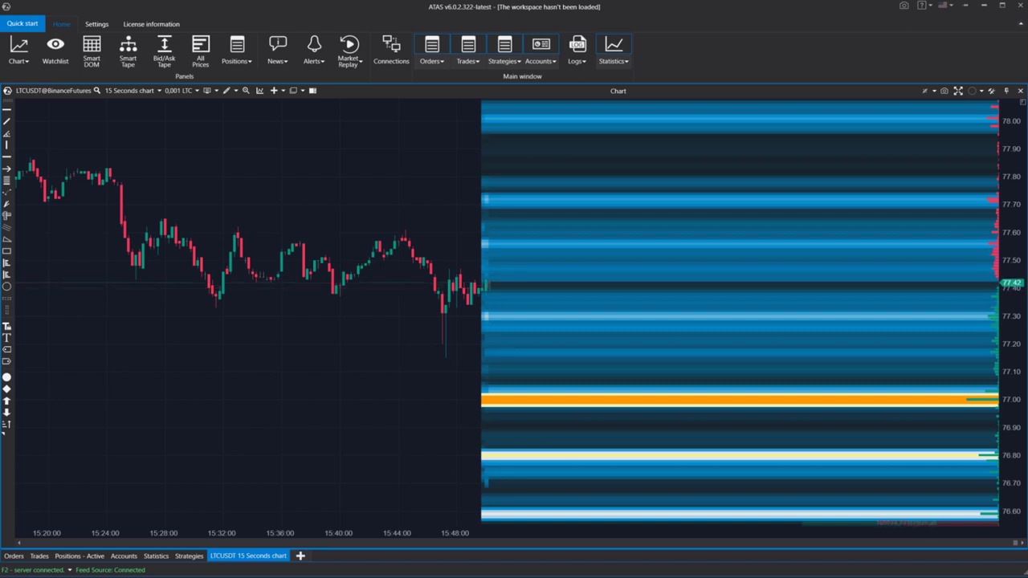
Step: Raise the Dom levels History 'Days to save' setting from 0 to 1
key(ctrl+i)
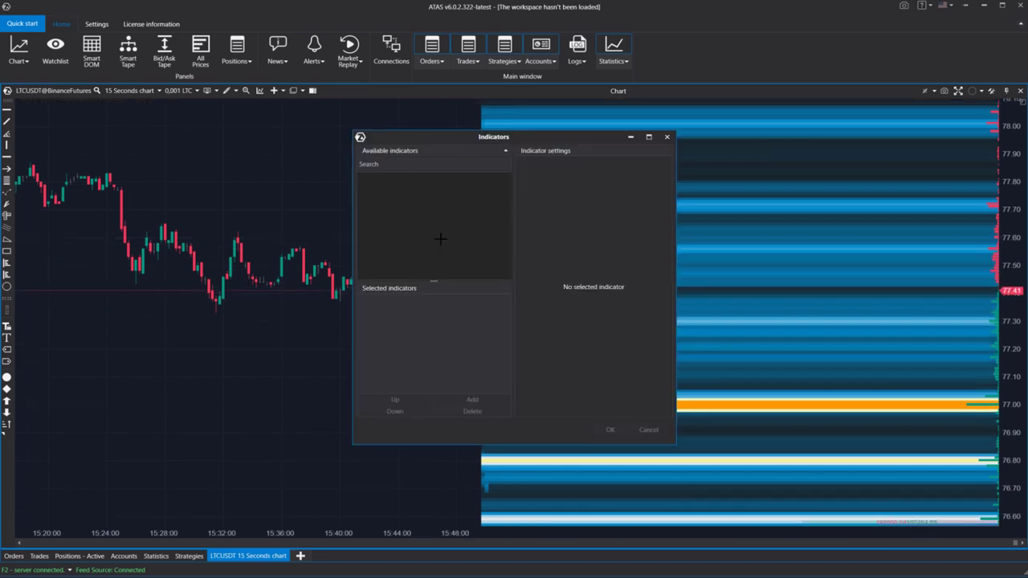
click(405, 312)
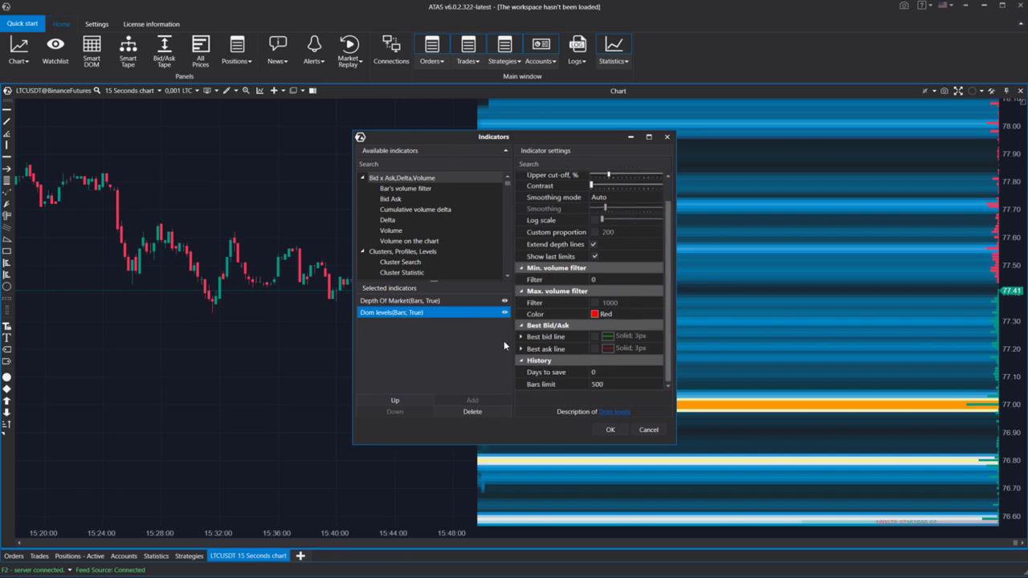
click(584, 372)
click(658, 370)
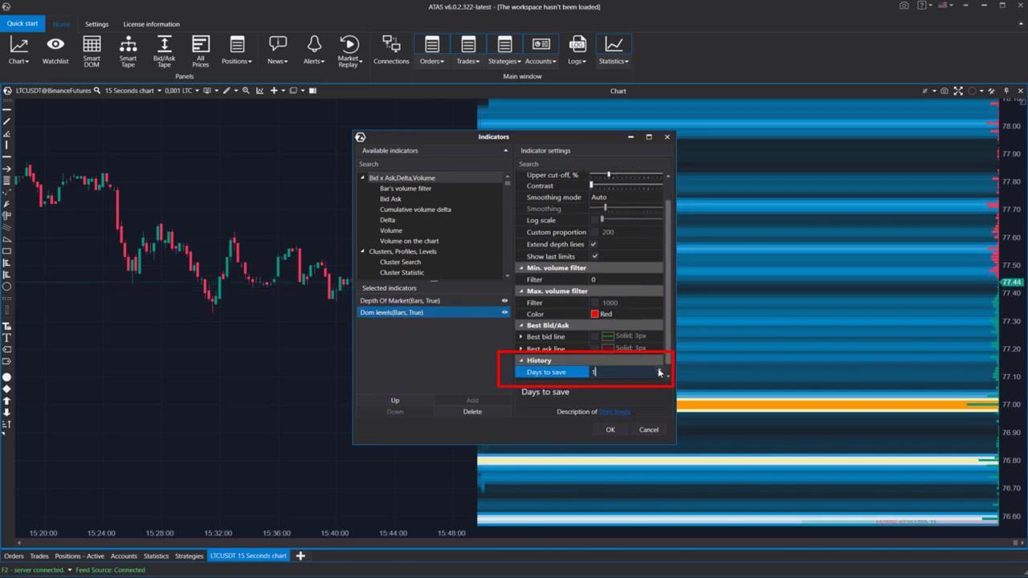
click(610, 430)
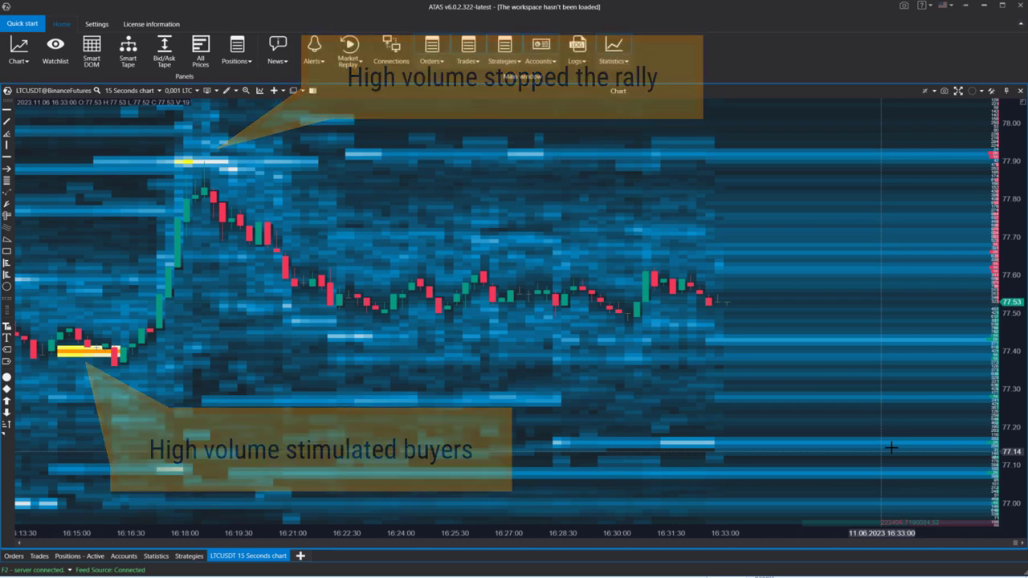
Step: Pan the chart back in time and compress the price scale to show about 76.70–78.90
mouse_move(456, 380)
mouse_down()
mouse_move(679, 387)
mouse_move(558, 391)
mouse_move(570, 476)
mouse_move(635, 312)
mouse_move(650, 314)
mouse_move(642, 345)
mouse_move(524, 420)
mouse_move(744, 334)
mouse_up()
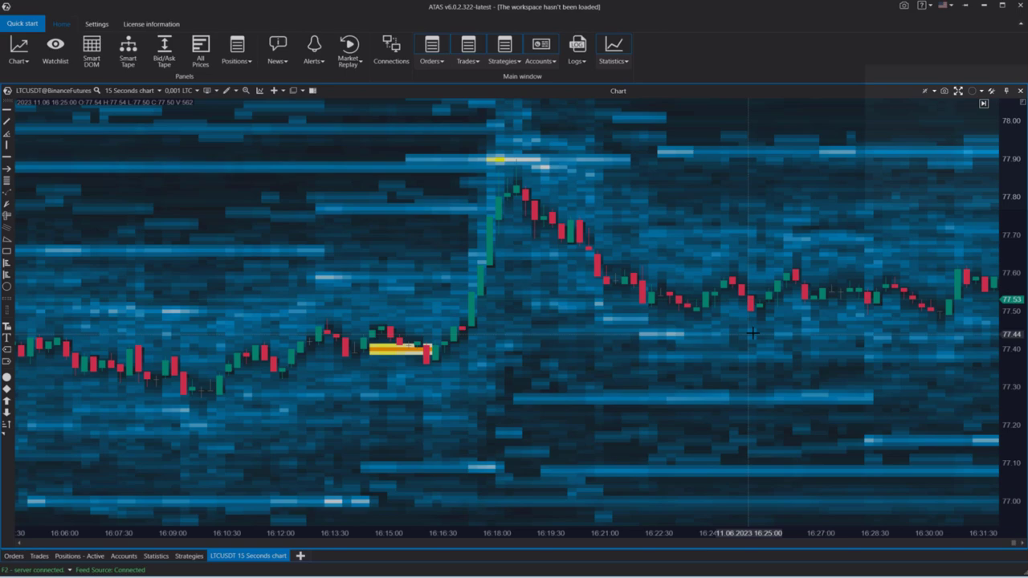
drag(744, 334, 768, 320)
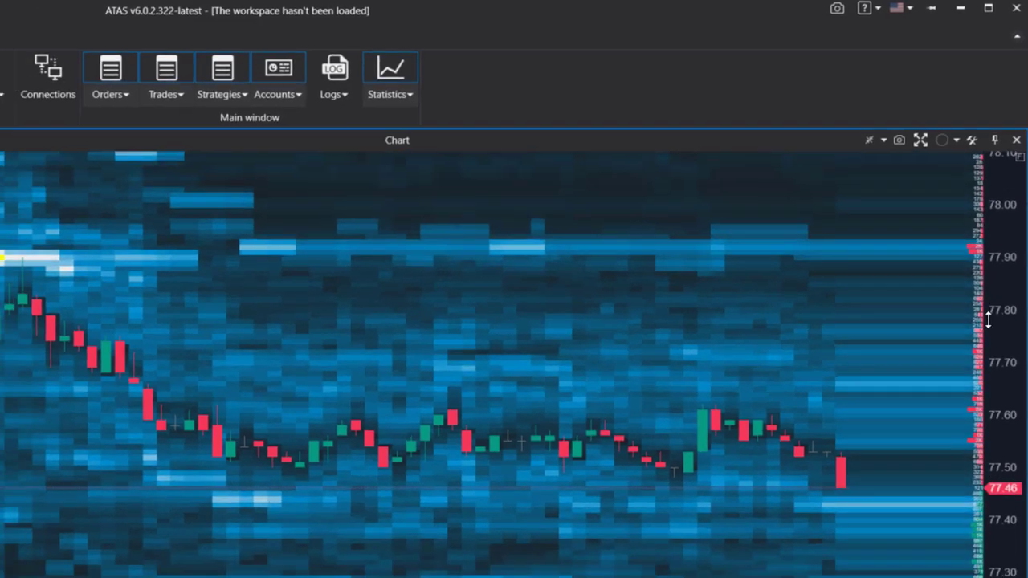
drag(994, 215, 961, 577)
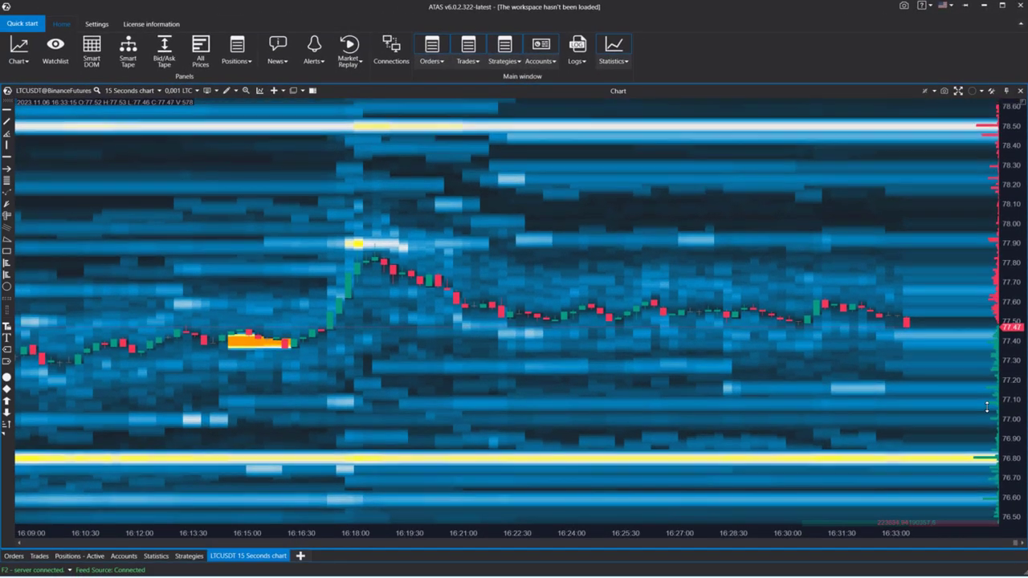
drag(987, 412, 963, 410)
drag(838, 409, 768, 402)
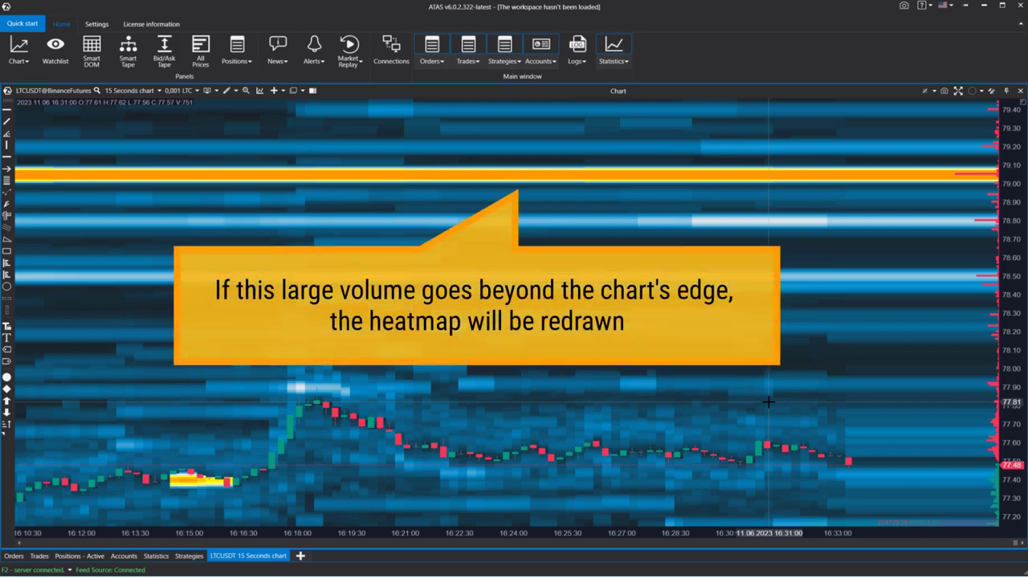
drag(768, 401, 767, 318)
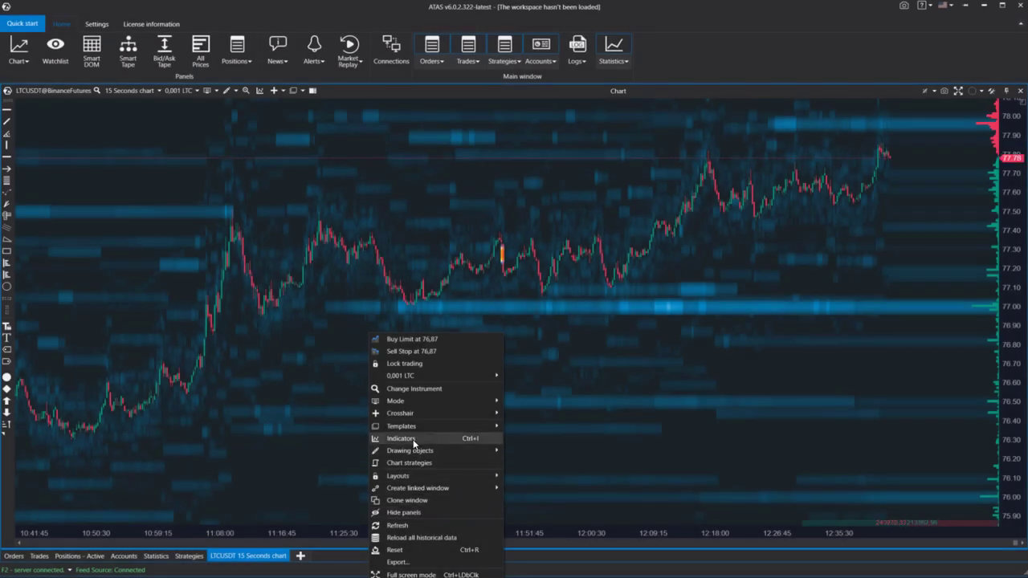
Step: Open the Dom levels heatmap settings and apply the blue-white-yellow-red colour gradient
click(412, 441)
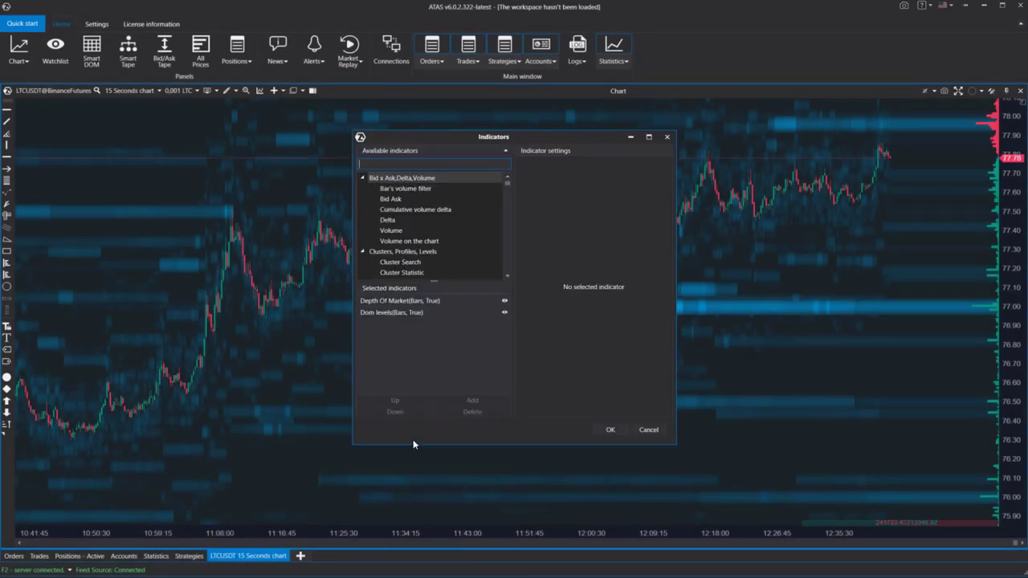
click(403, 314)
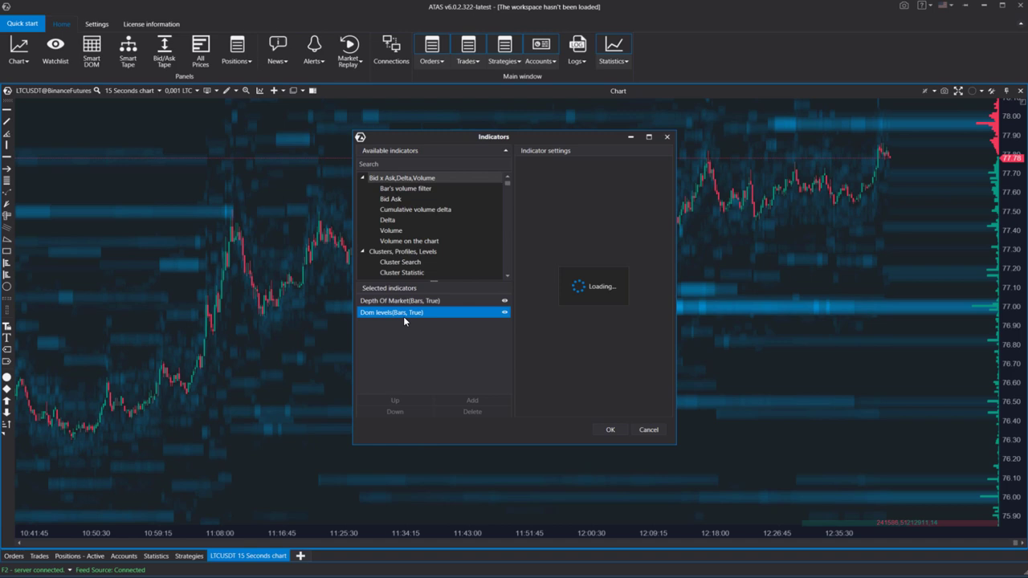
click(654, 193)
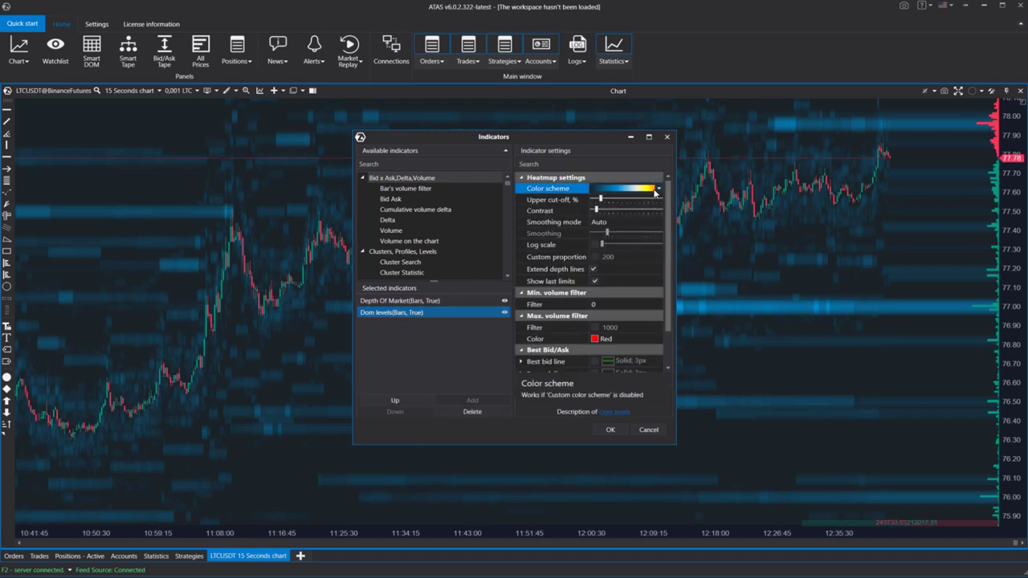
click(660, 190)
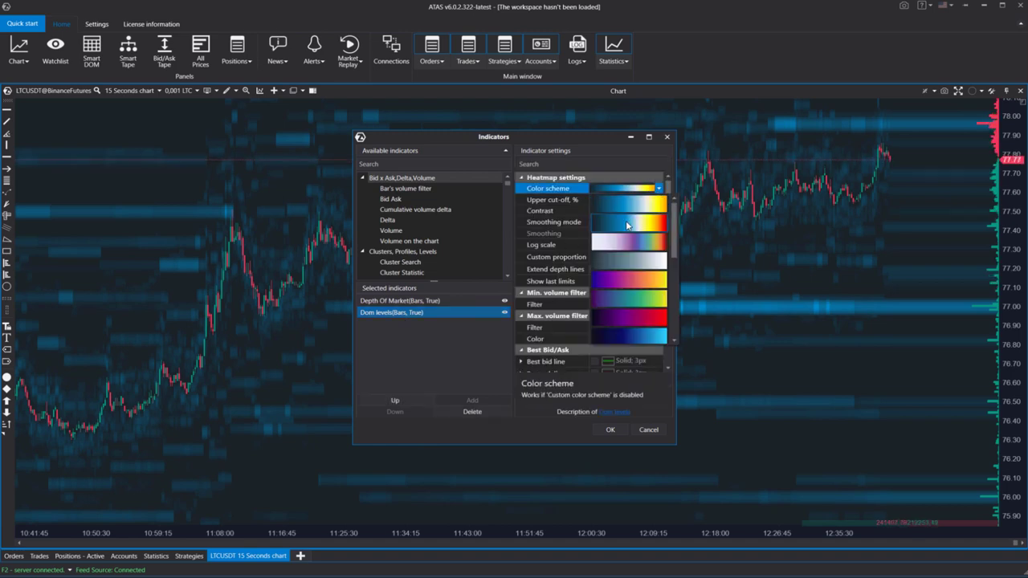
click(626, 220)
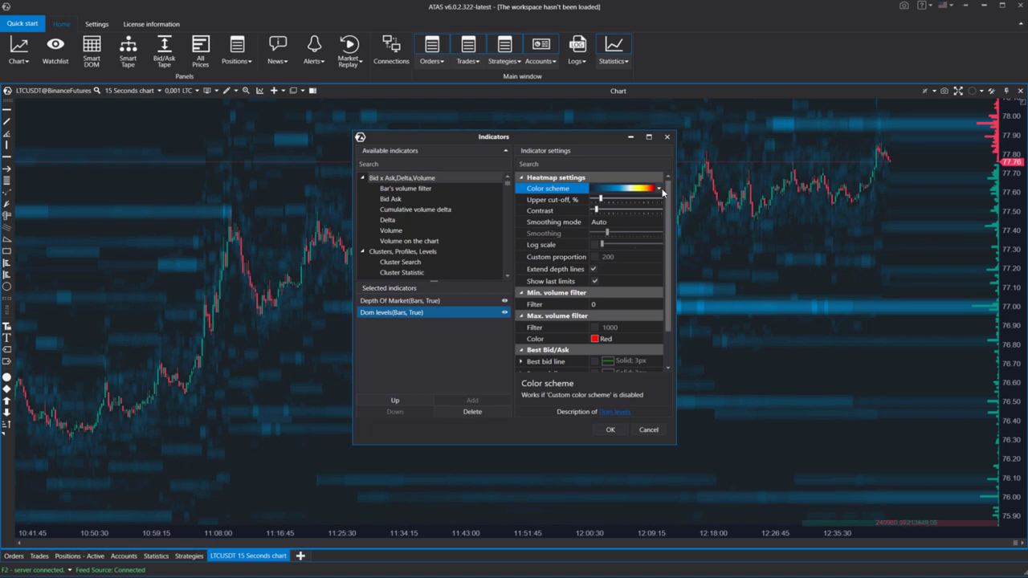
Step: Try the white-purple, purple-yellow and green-yellow heatmap colour schemes in turn
click(659, 189)
click(634, 252)
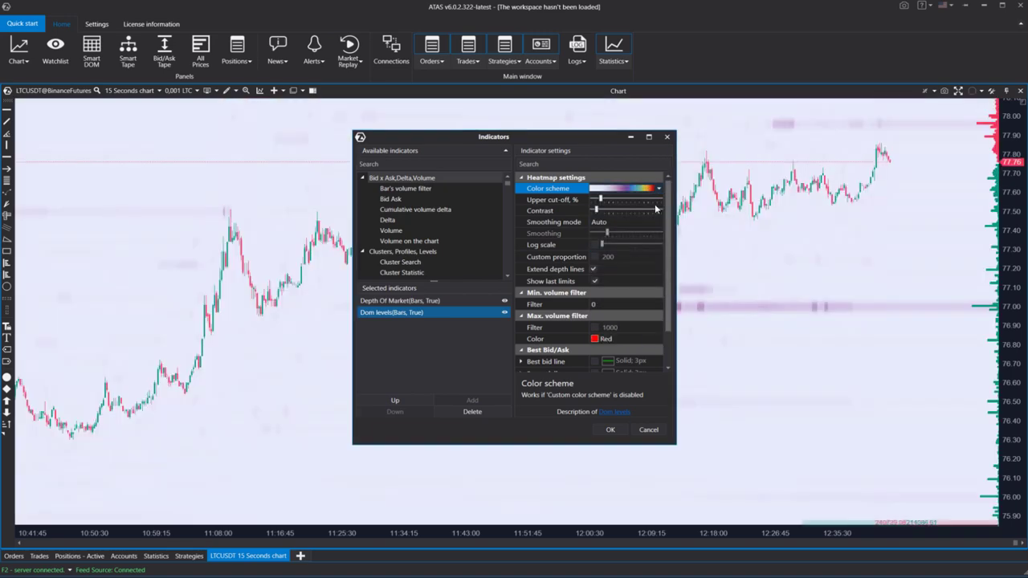
click(659, 190)
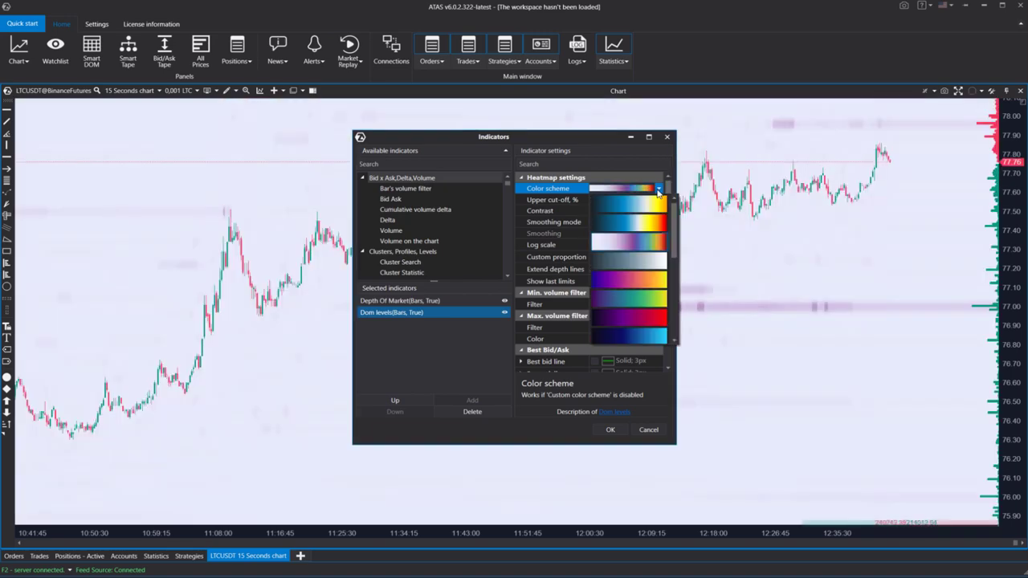
click(629, 277)
click(660, 189)
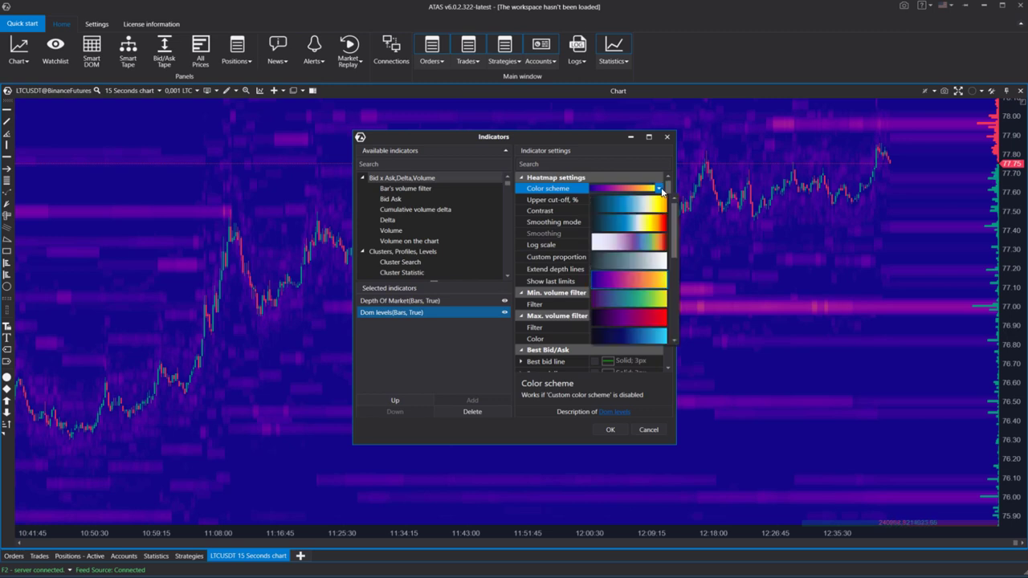
click(639, 297)
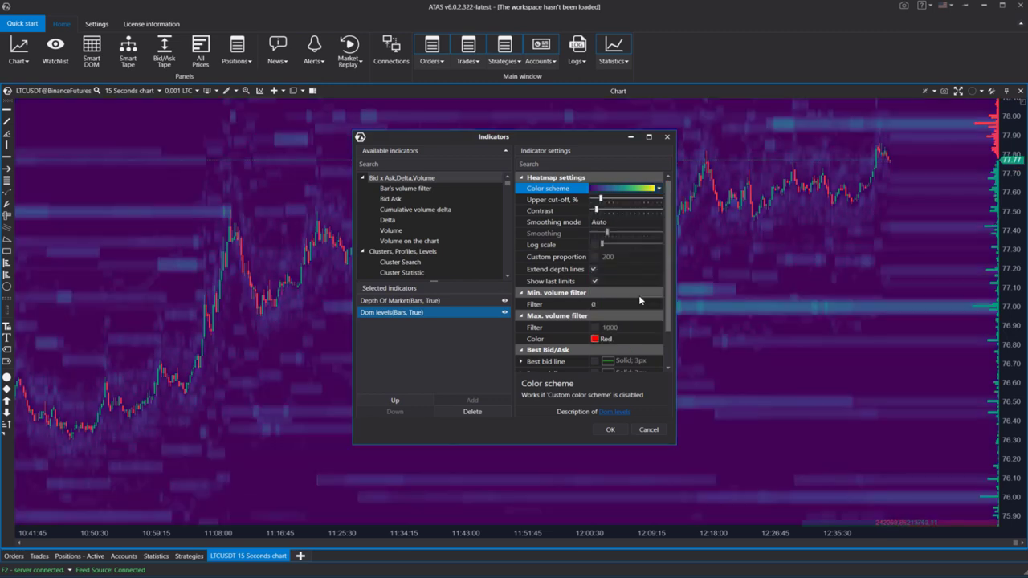
Step: Move the settings window left, raise the heatmap Upper cut-off %, and set a lower Contrast
click(601, 199)
drag(596, 135, 357, 168)
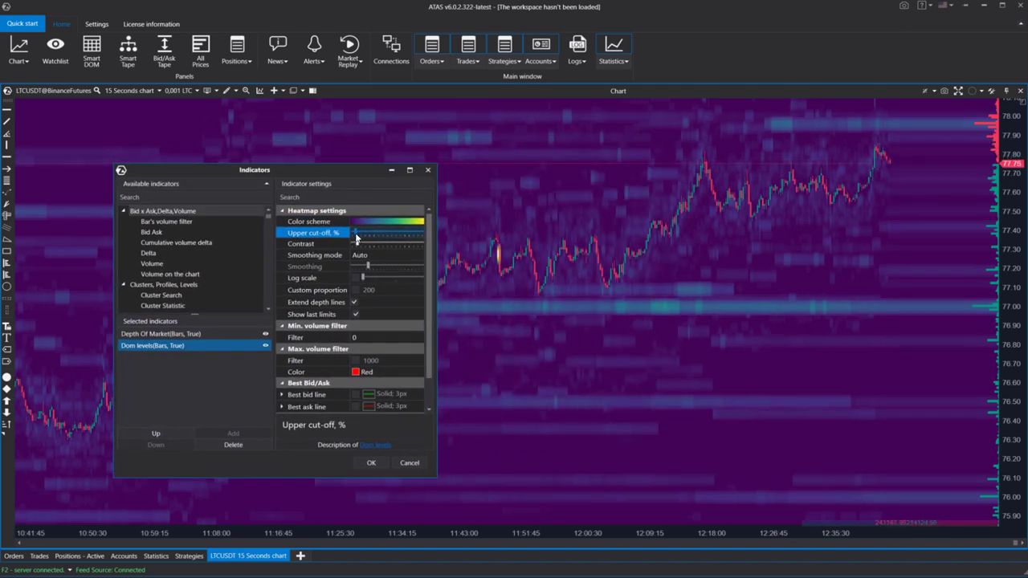
mouse_move(357, 238)
mouse_down()
mouse_move(421, 247)
mouse_move(377, 248)
mouse_up()
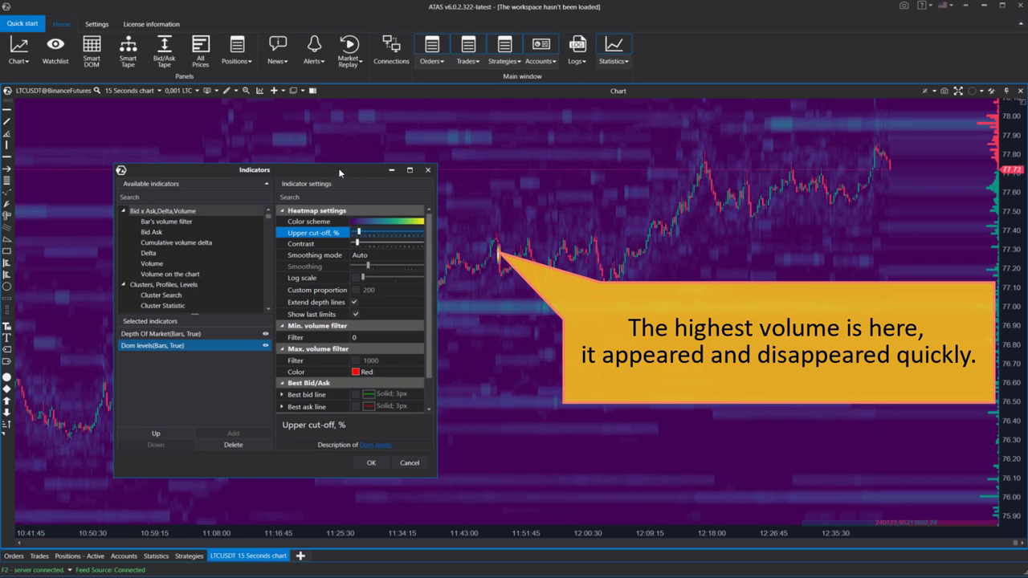
drag(338, 168, 254, 191)
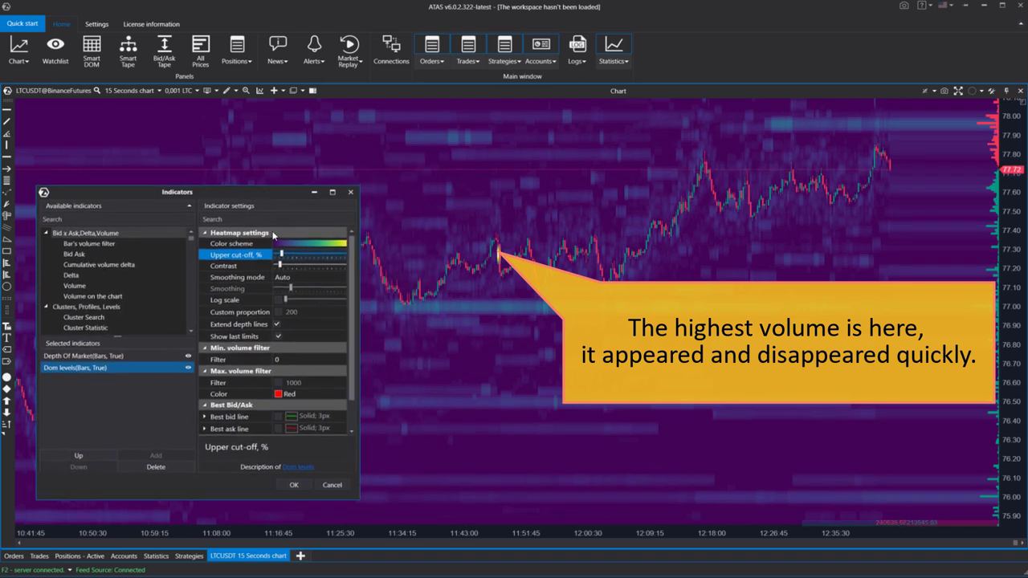
drag(278, 268, 334, 270)
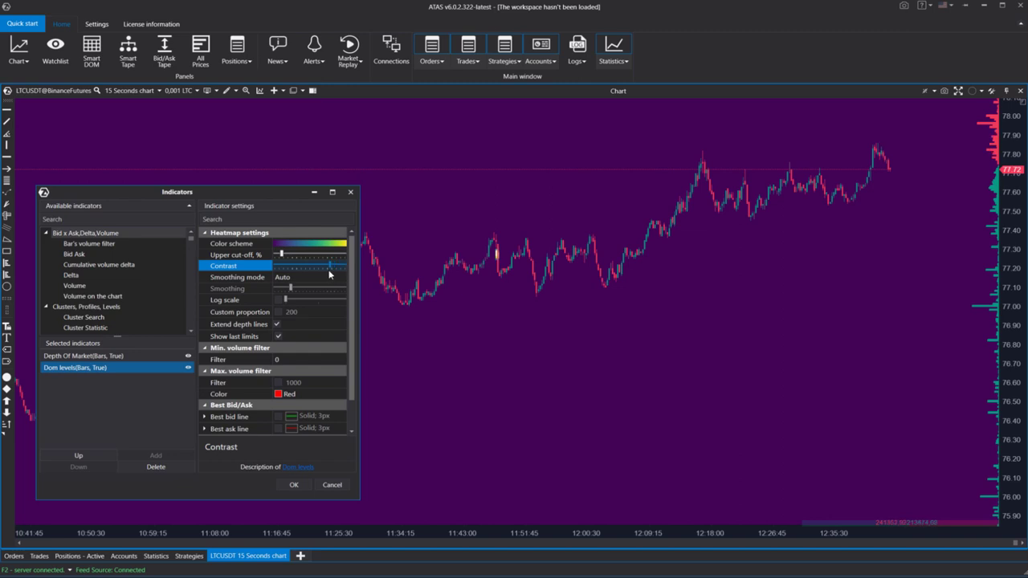
drag(328, 273, 282, 274)
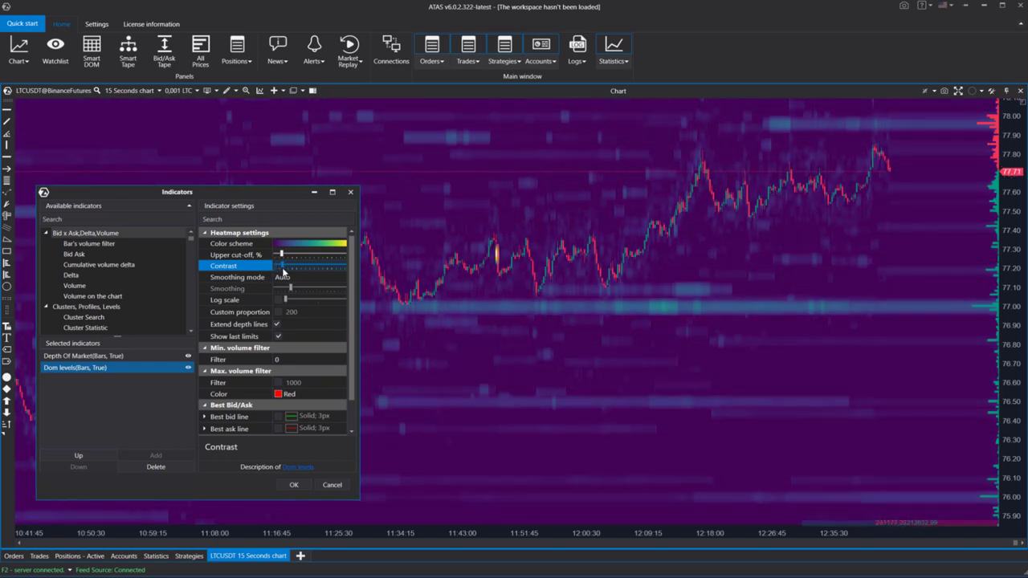
Step: Switch Smoothing mode to None, then Manual with smoothing around 12, and inspect Log scale
click(297, 278)
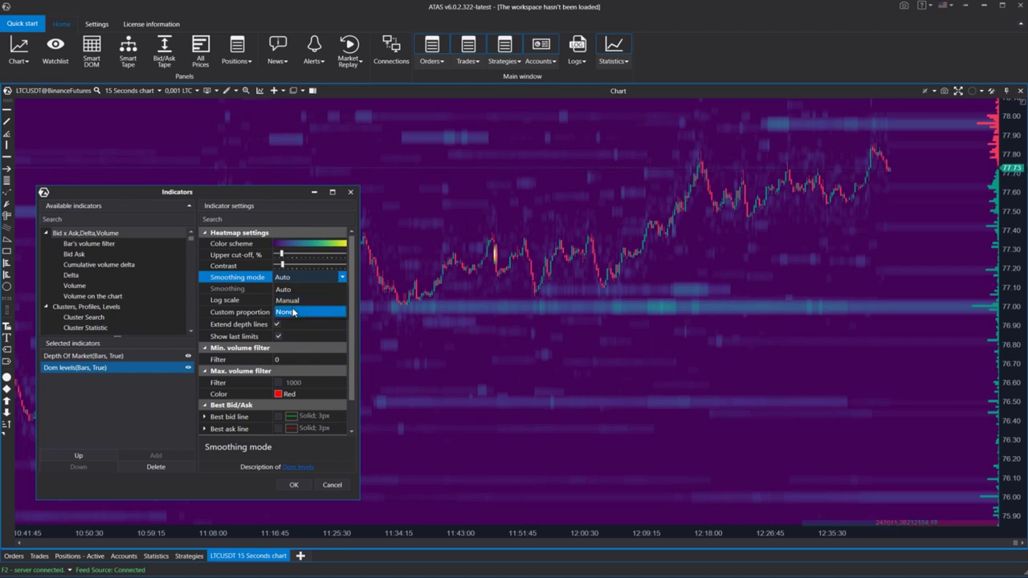
click(293, 313)
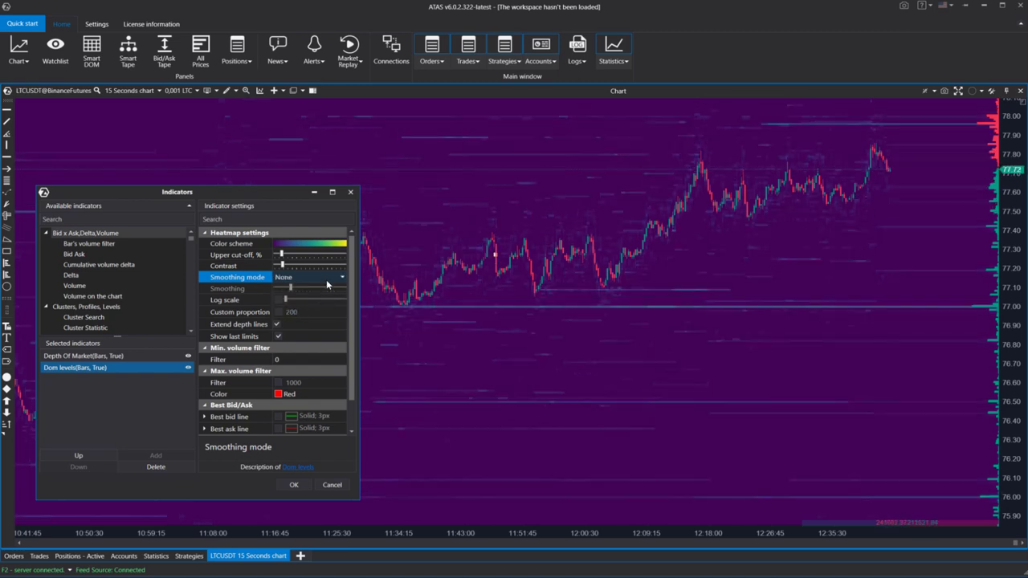
click(326, 281)
click(320, 302)
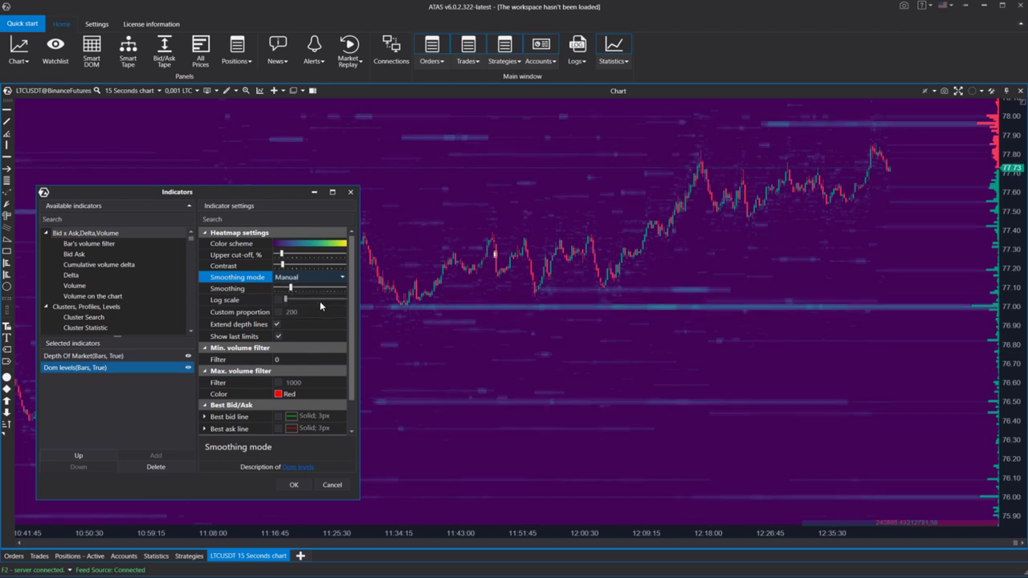
mouse_move(294, 289)
mouse_down()
mouse_move(314, 293)
mouse_move(285, 292)
mouse_up()
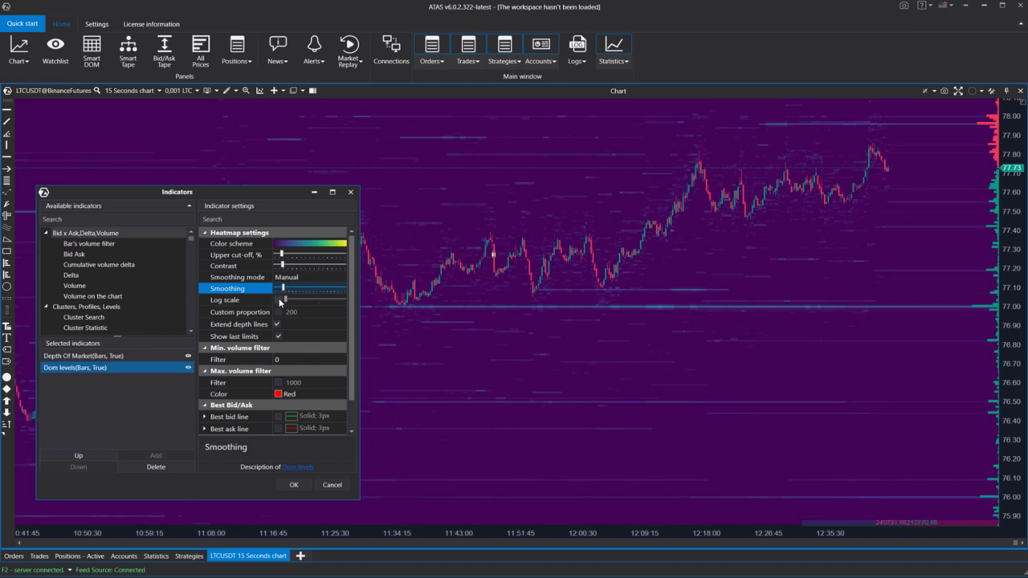
click(280, 301)
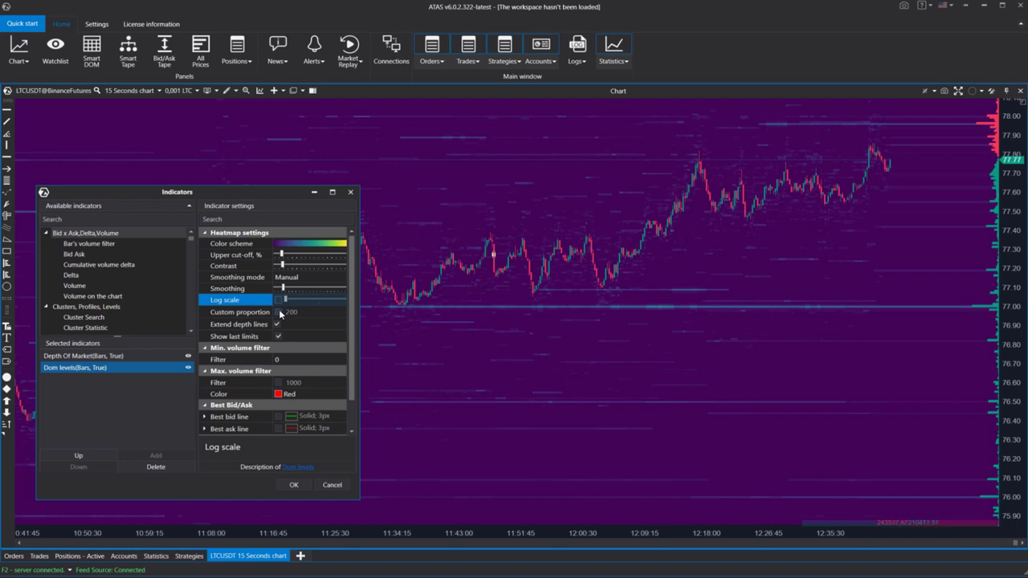
Step: Enter a custom proportion of 1000 for the Dom levels heatmap
click(279, 312)
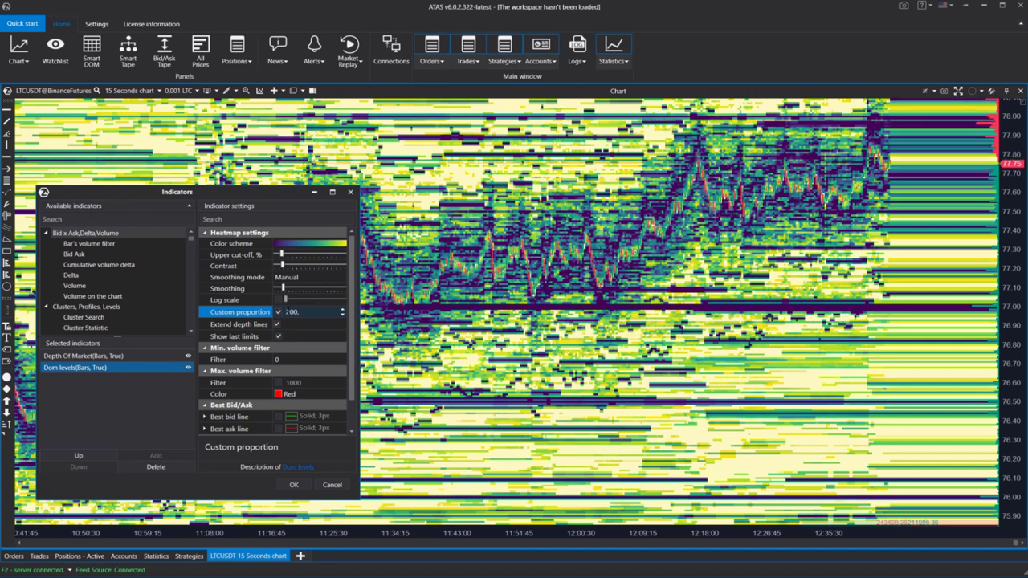
text(0)
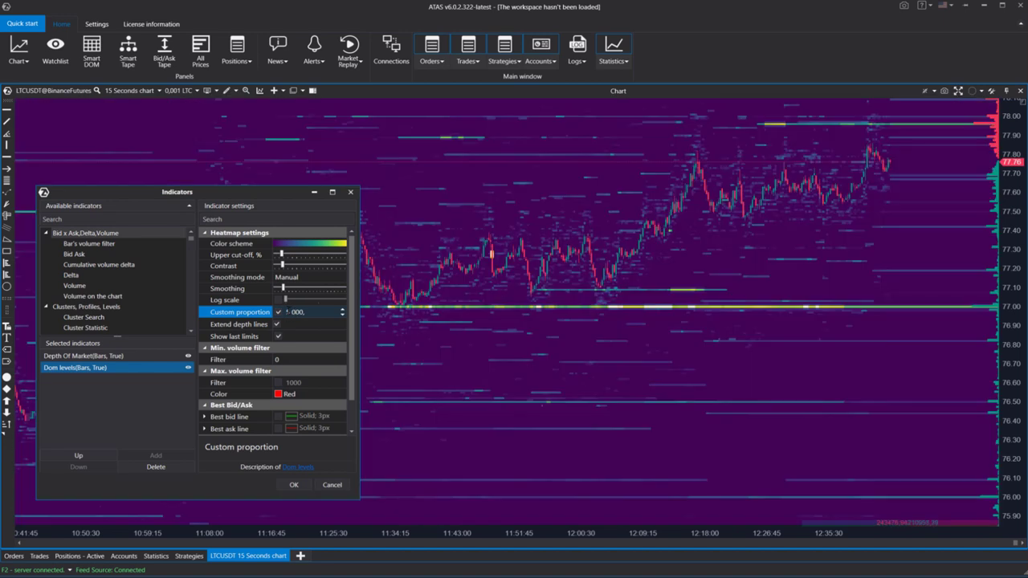
key(shift+Left)
key(shift+Left)
key(shift+Left)
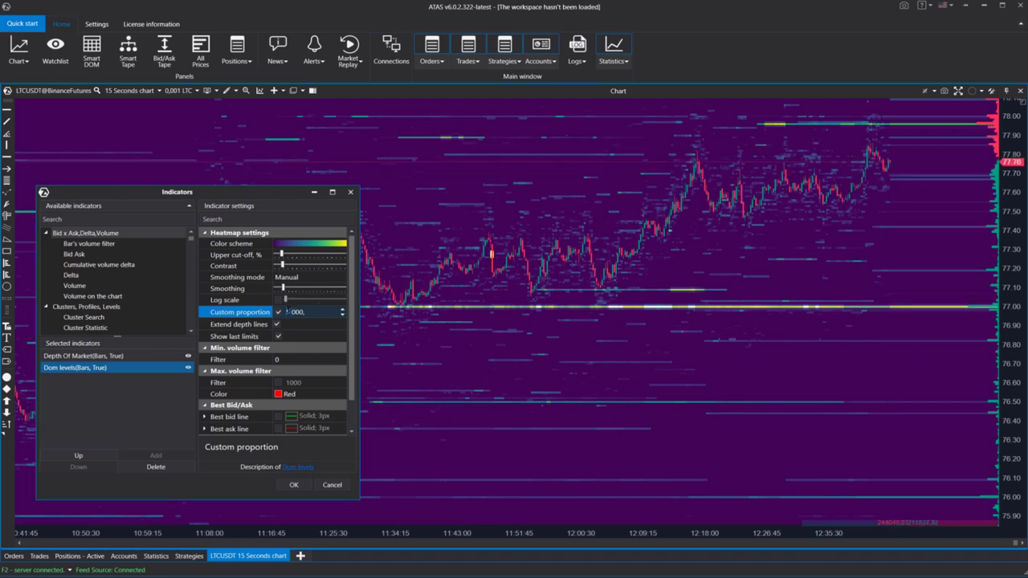
text(1)
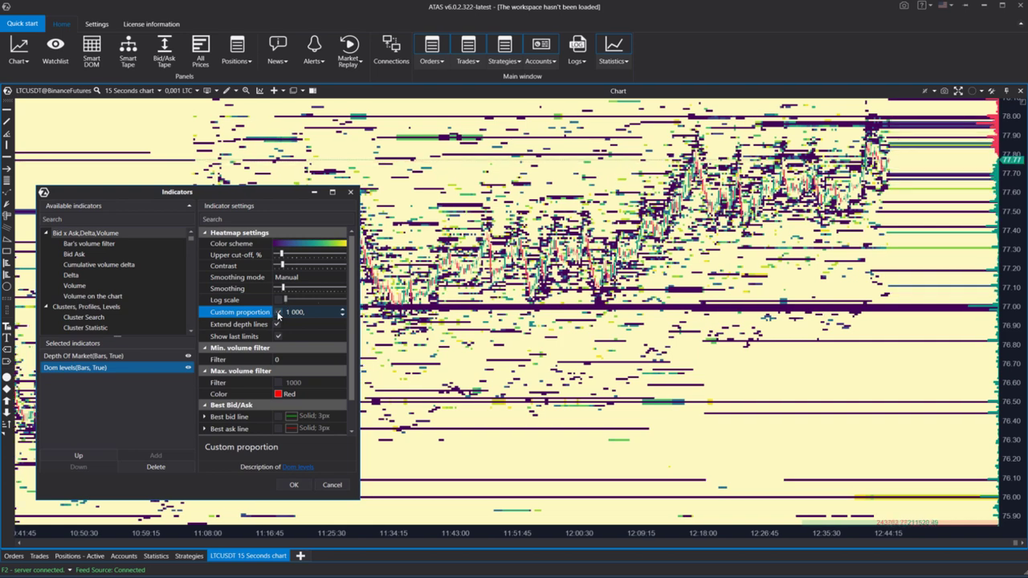
click(278, 313)
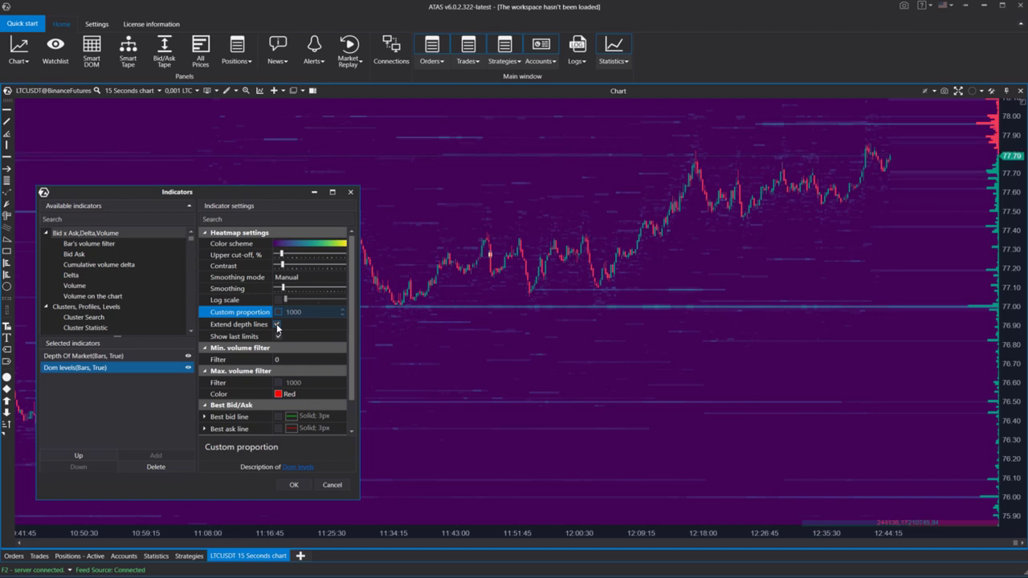
Step: Toggle Extend depth lines off and back on, then Show last limits on, off and on
click(277, 325)
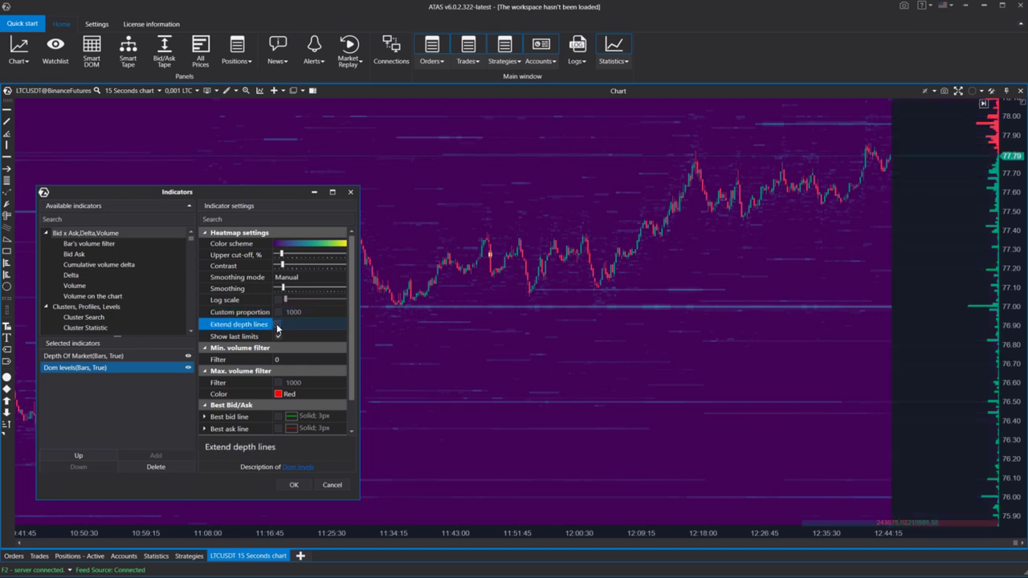
click(278, 325)
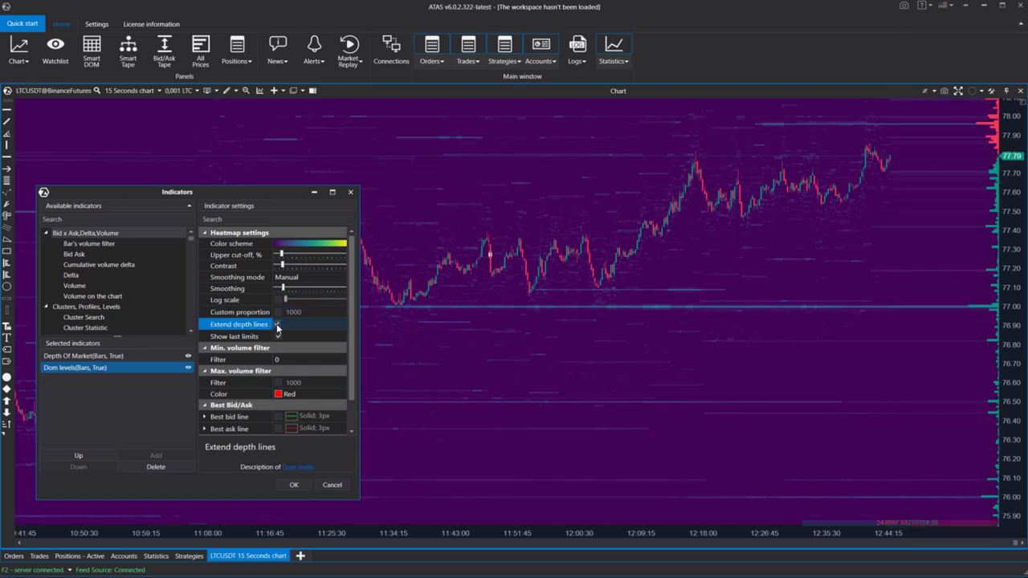
click(277, 325)
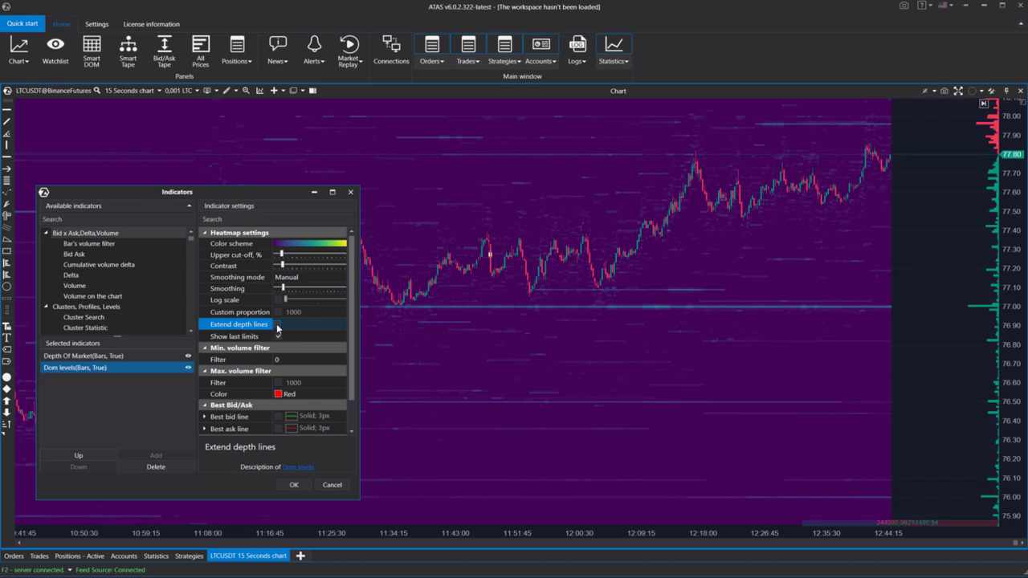
click(277, 326)
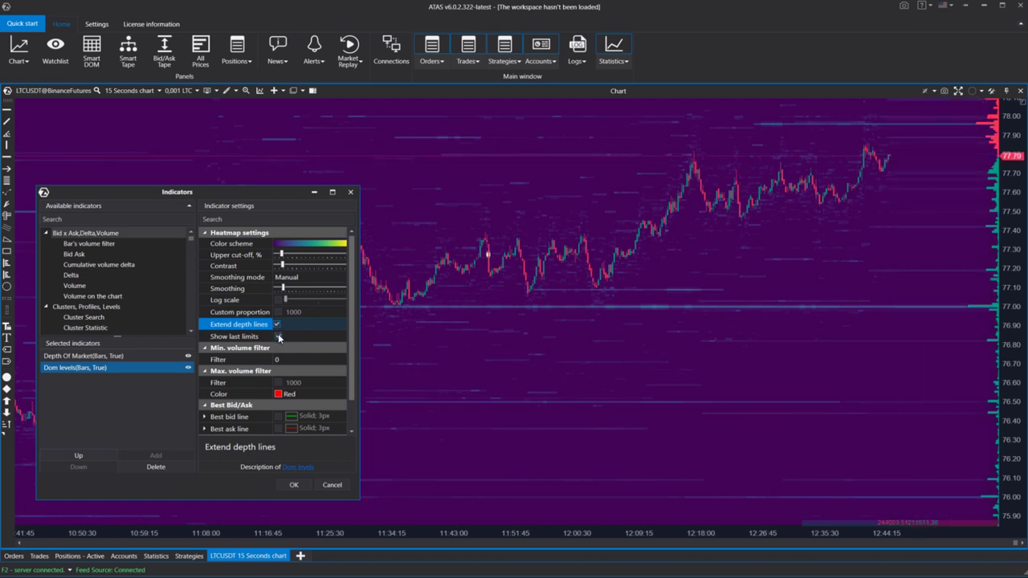
click(277, 337)
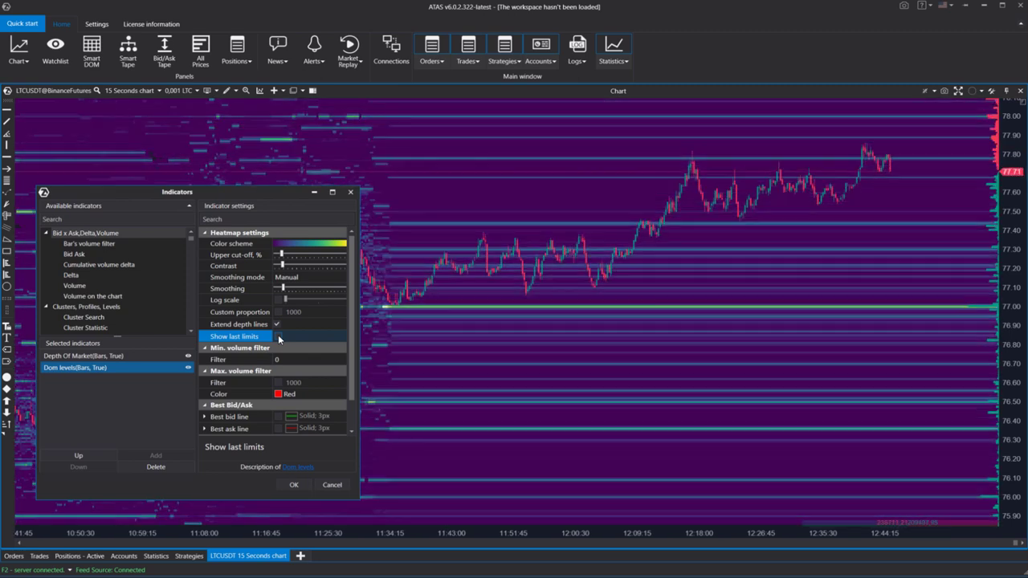
click(278, 336)
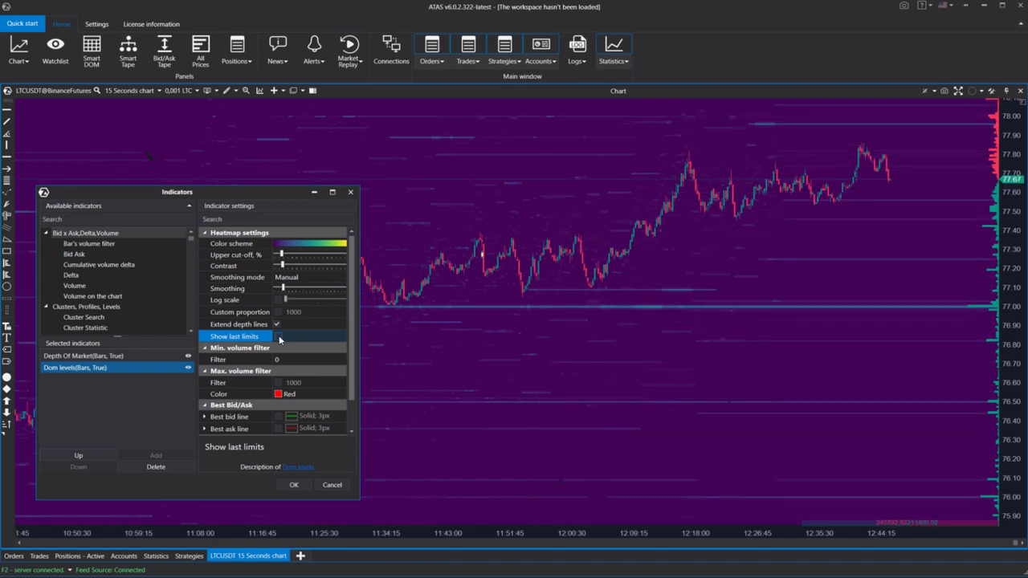
click(278, 337)
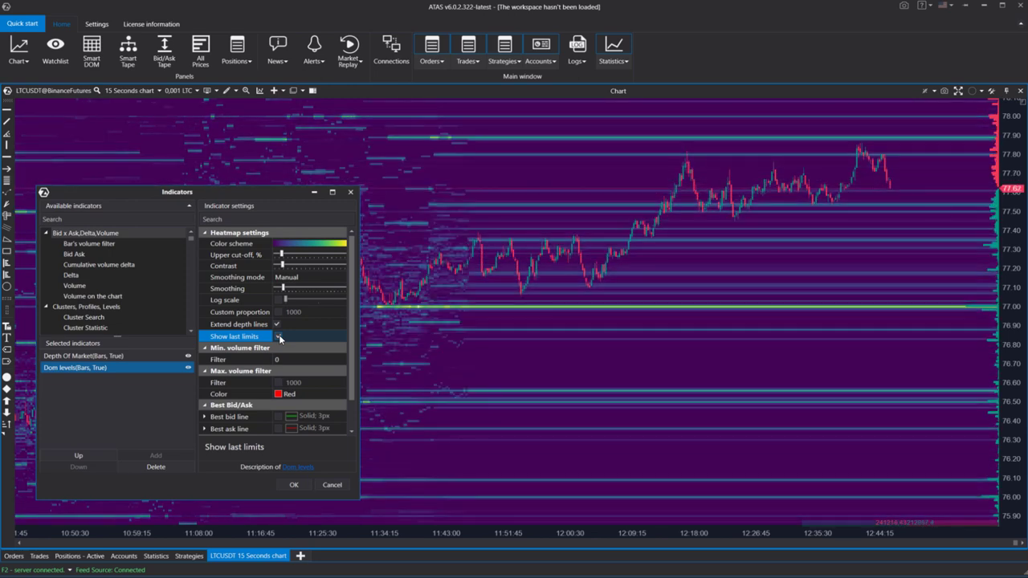
Step: Turn off Show last limits, scroll the settings to History, and close the Indicators dialog
click(277, 336)
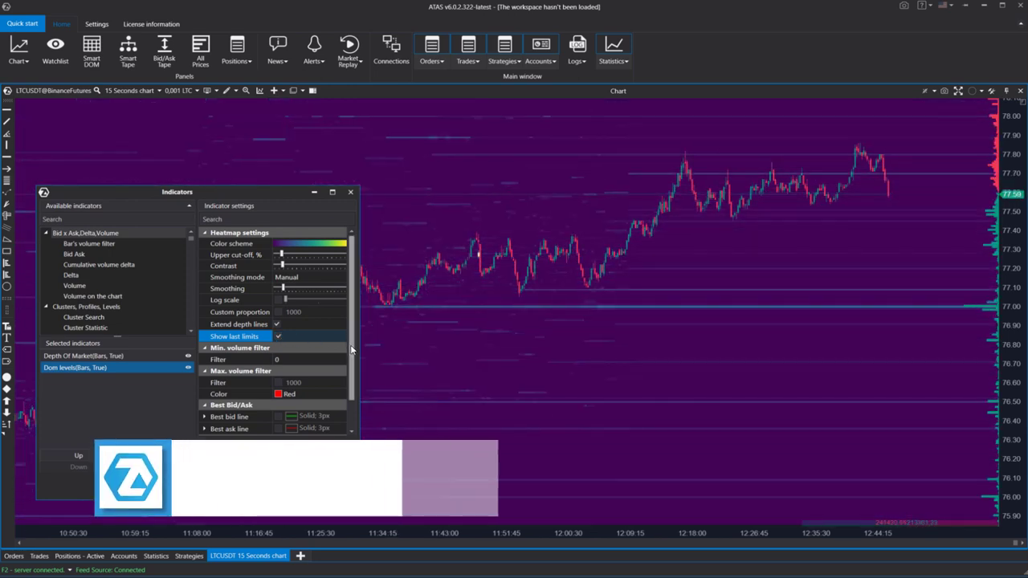
drag(350, 344, 347, 390)
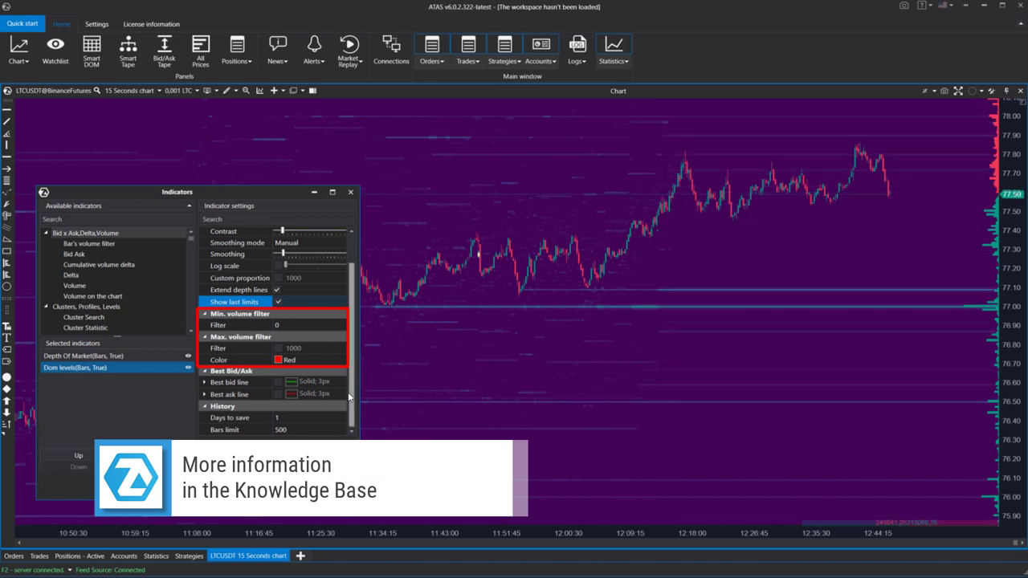
key(Escape)
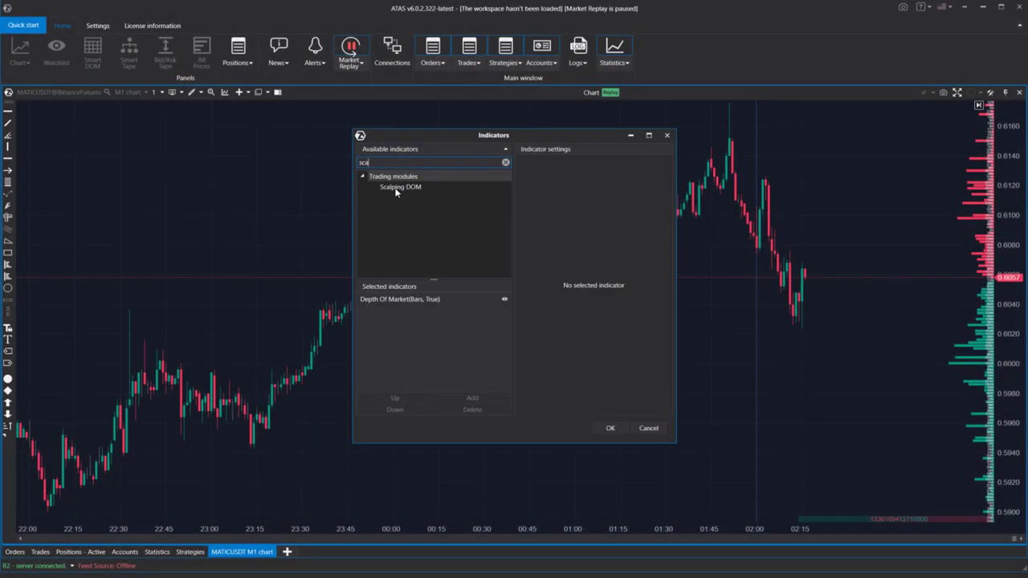
Step: Add the Scalping DOM indicator, widen the DOM ladder and compress the price scale
click(400, 187)
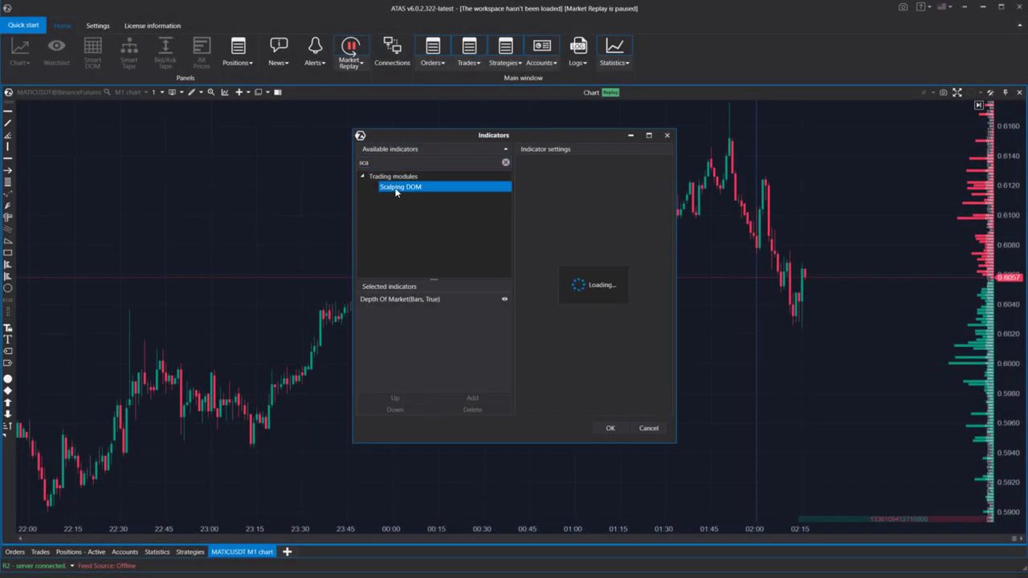
click(477, 396)
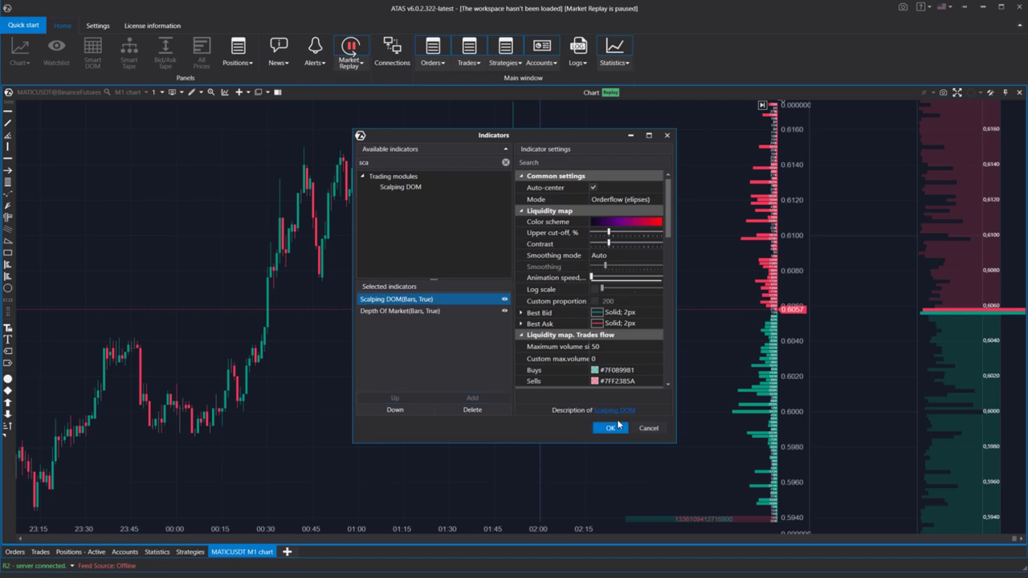
click(610, 427)
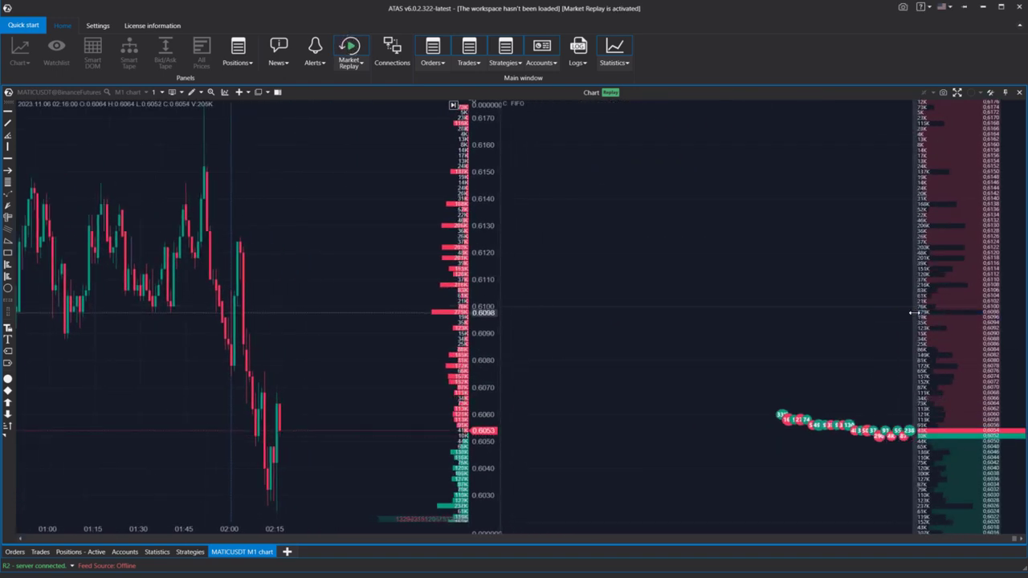
drag(912, 313, 869, 311)
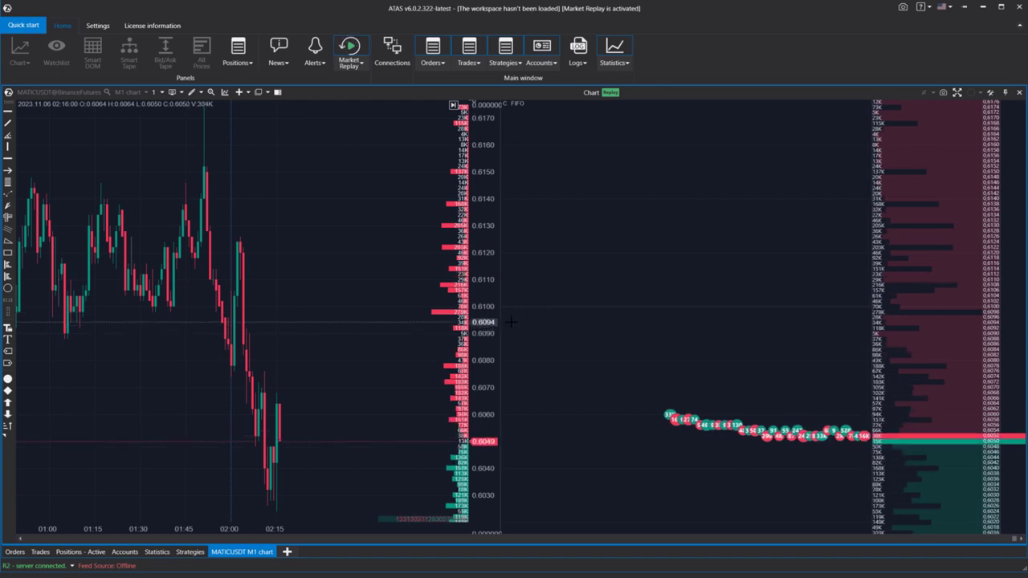
drag(502, 323, 498, 325)
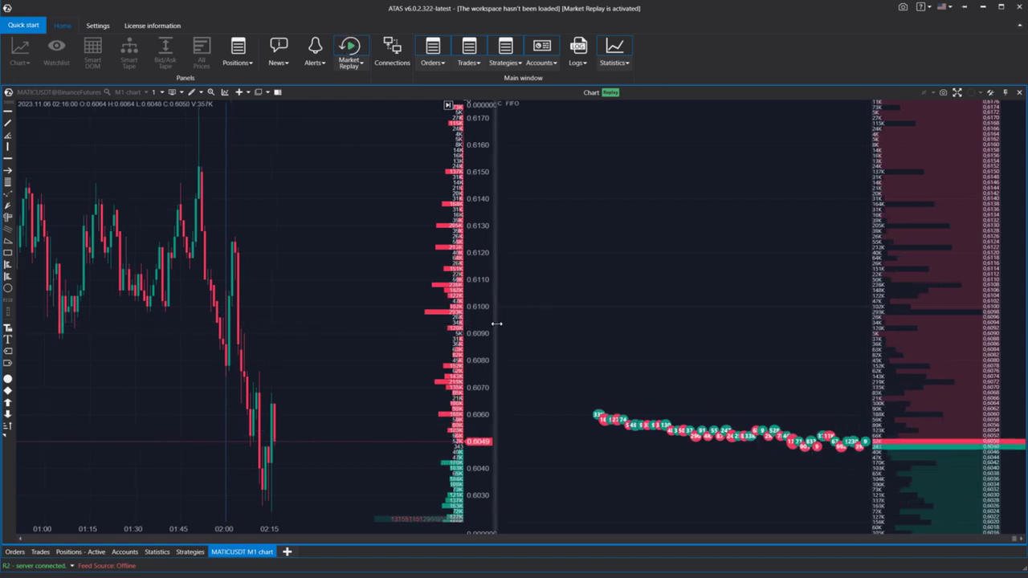
drag(475, 270, 468, 400)
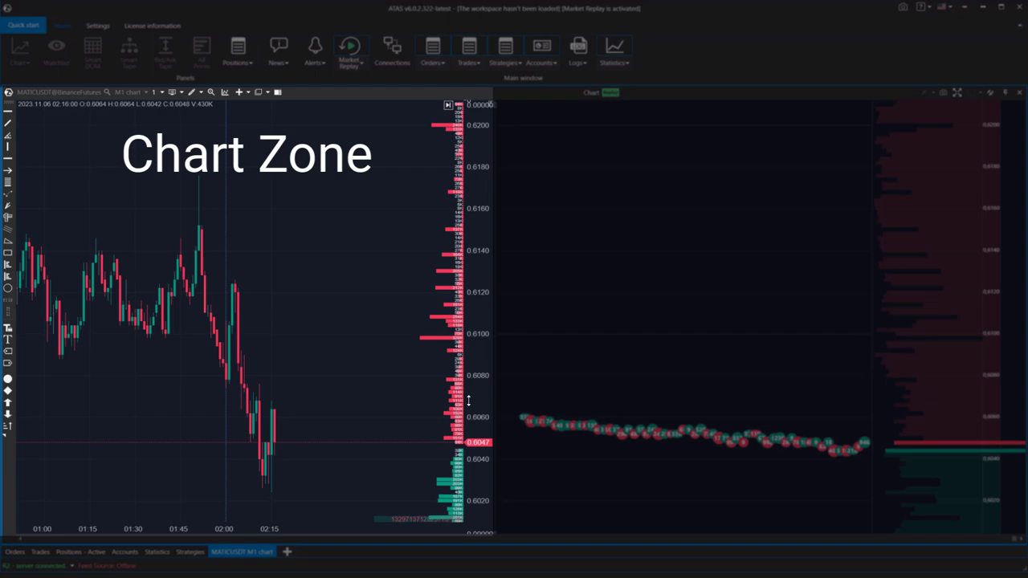
Step: Zoom the chart out and draw a volume profile over the 02:05–02:11 bars
scroll(363, 375, up, 5)
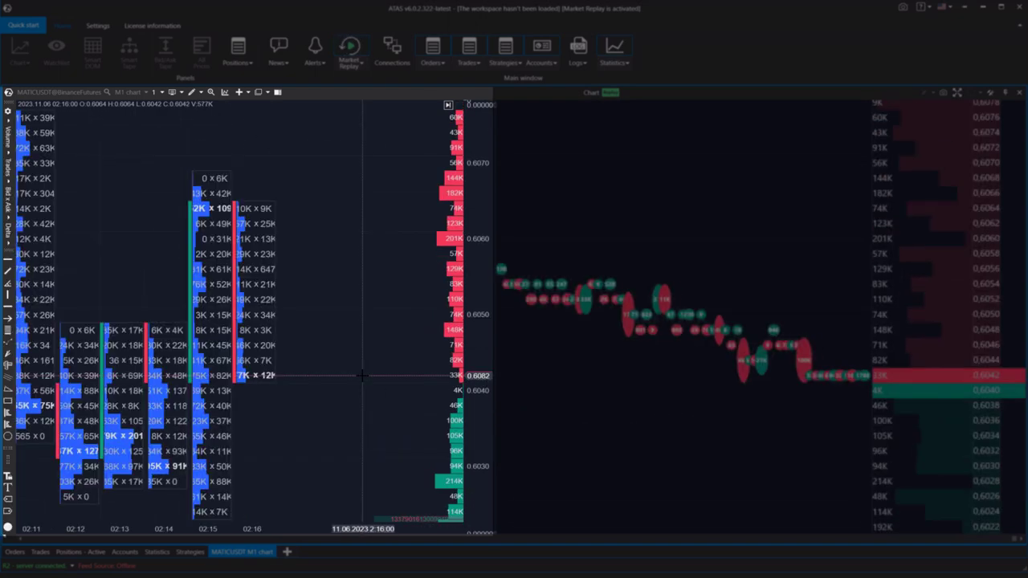
scroll(248, 522, down, 3)
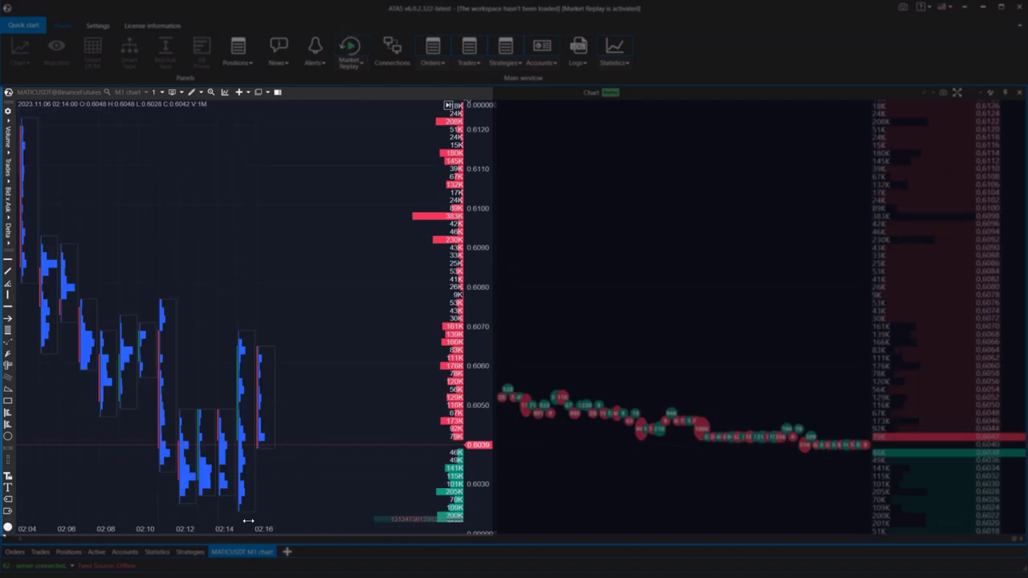
scroll(387, 384, down, 2)
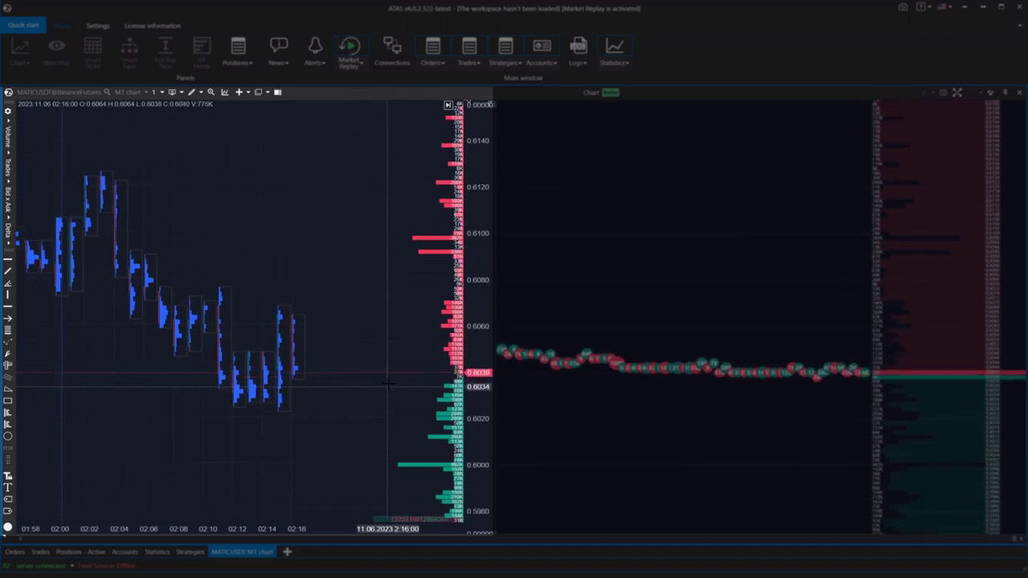
drag(137, 195, 262, 444)
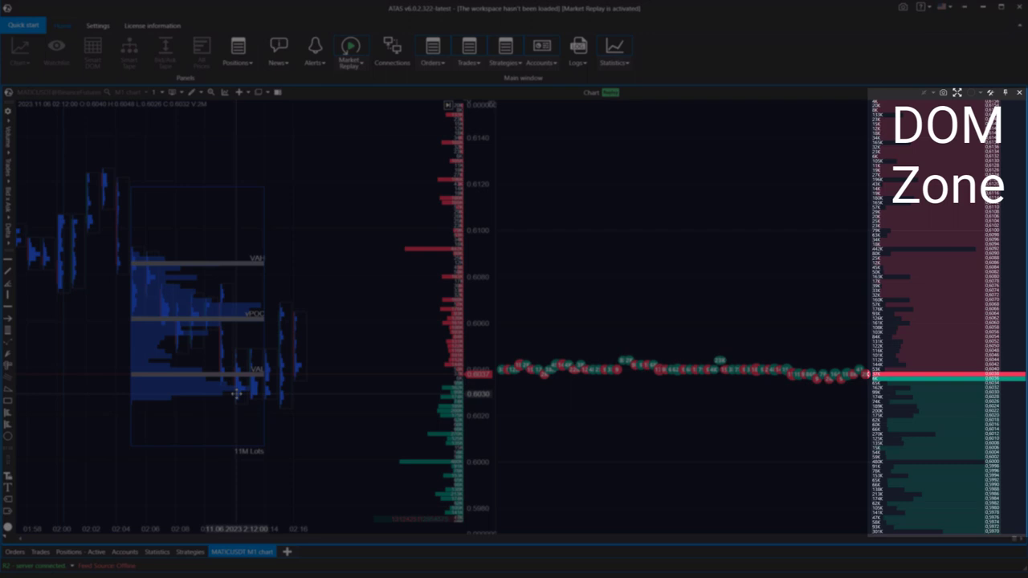
Step: Switch the Scalping DOM indicator's Mode to Liquidity map and apply it
click(237, 394)
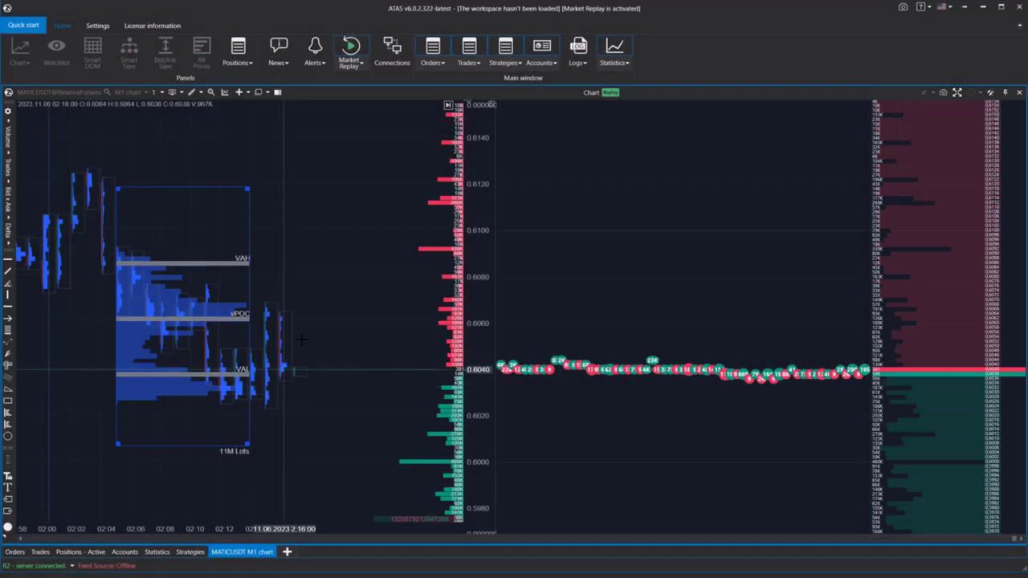
right_click(373, 241)
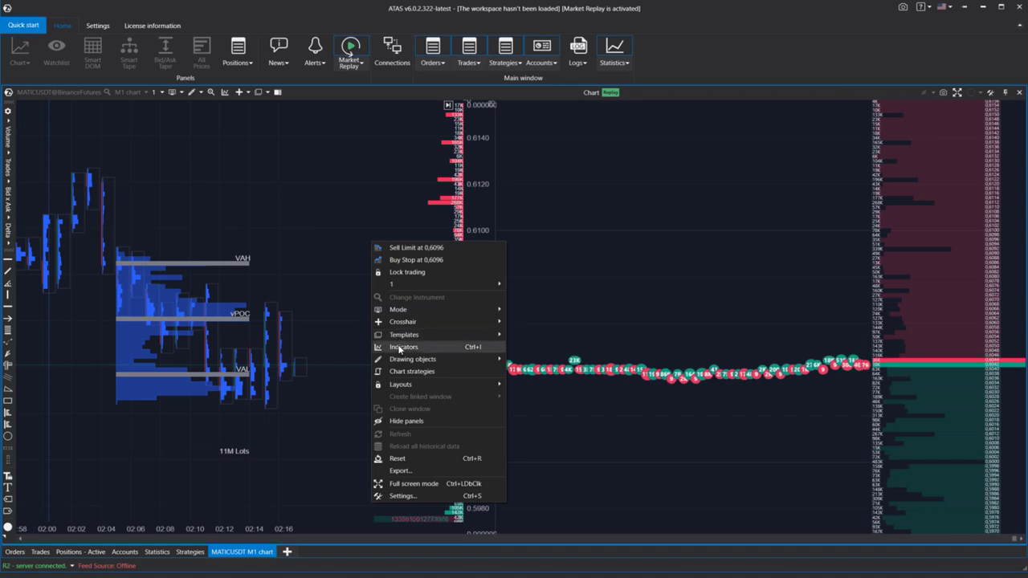
click(399, 346)
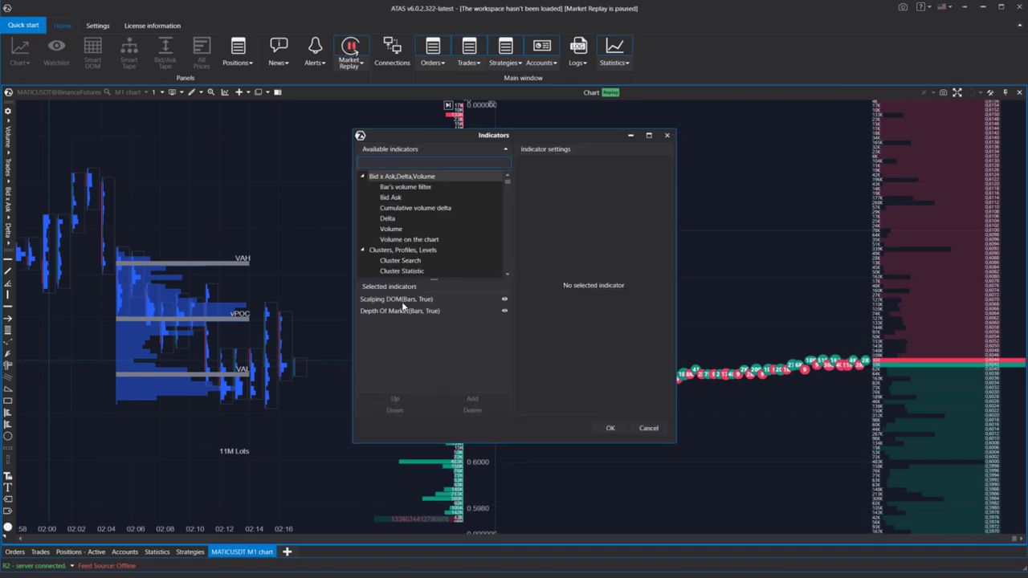
click(401, 301)
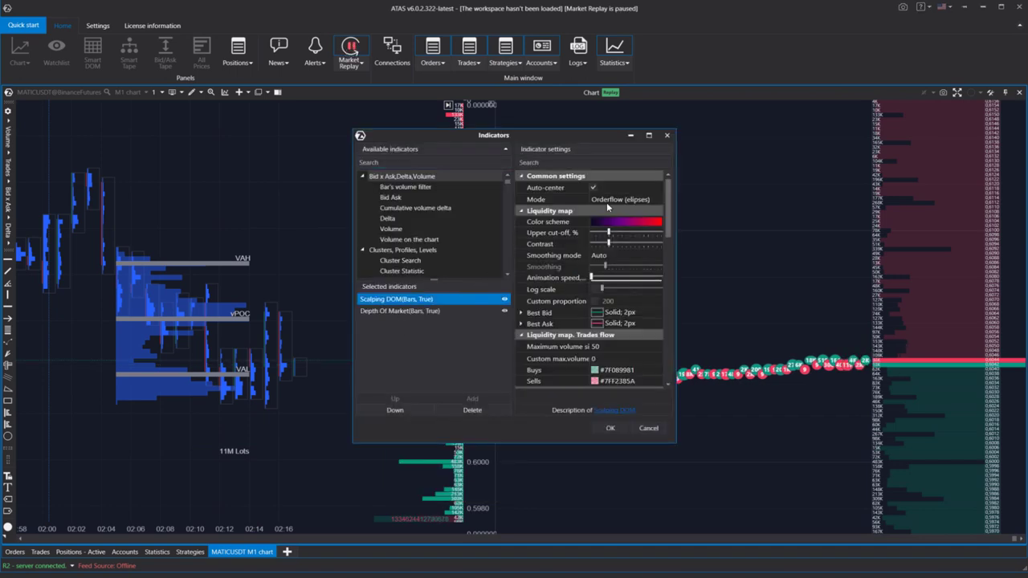
click(607, 200)
click(610, 211)
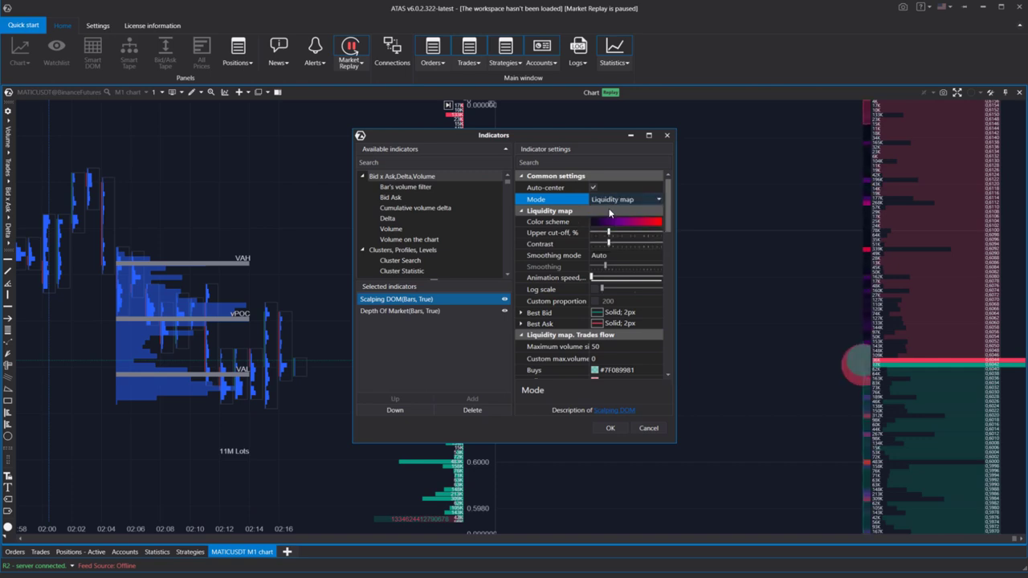
click(612, 428)
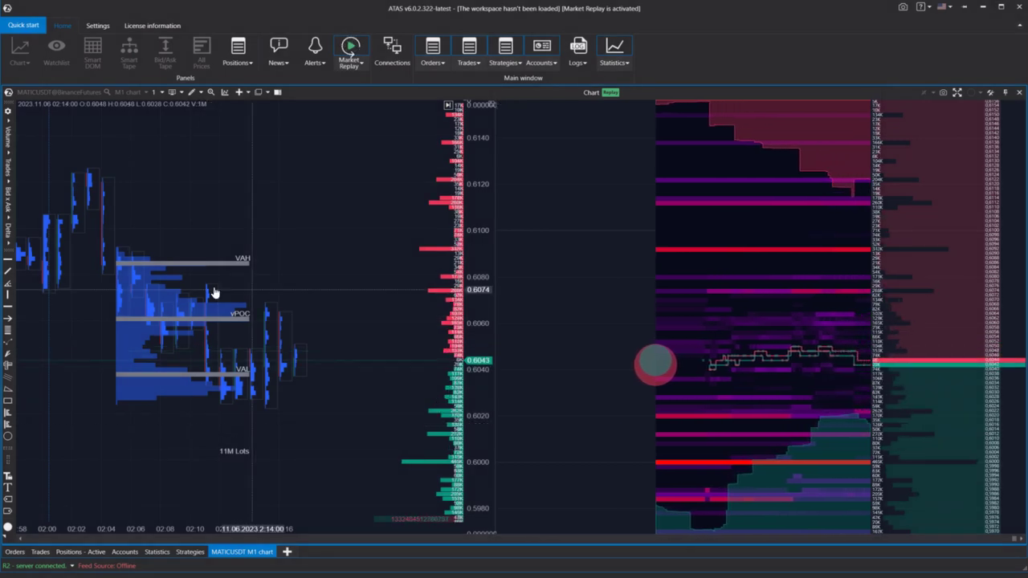
Step: Delete the volume profile and add the Dom levels indicator, found by searching 'dom'
click(172, 298)
key(Delete)
right_click(216, 209)
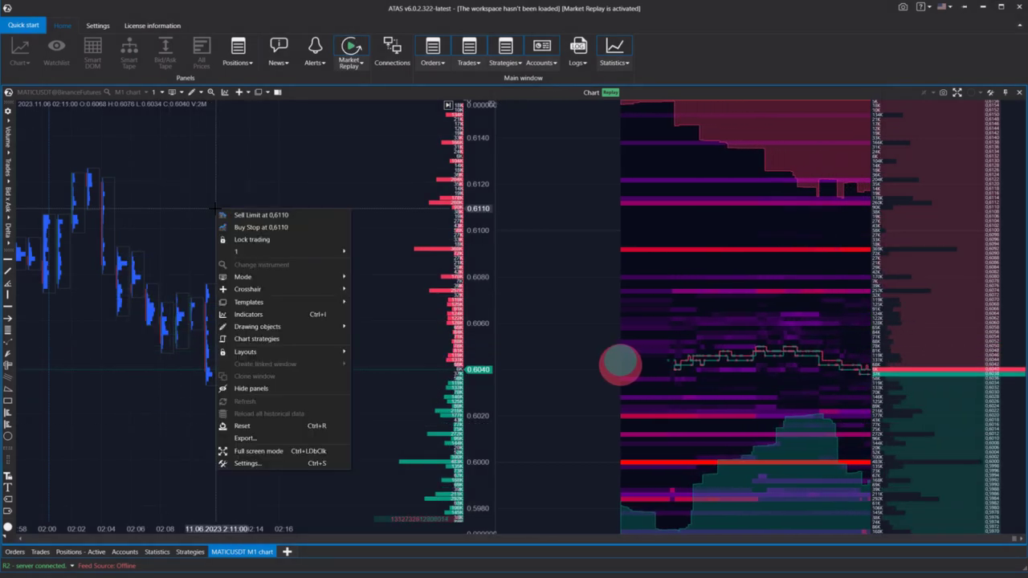
click(245, 314)
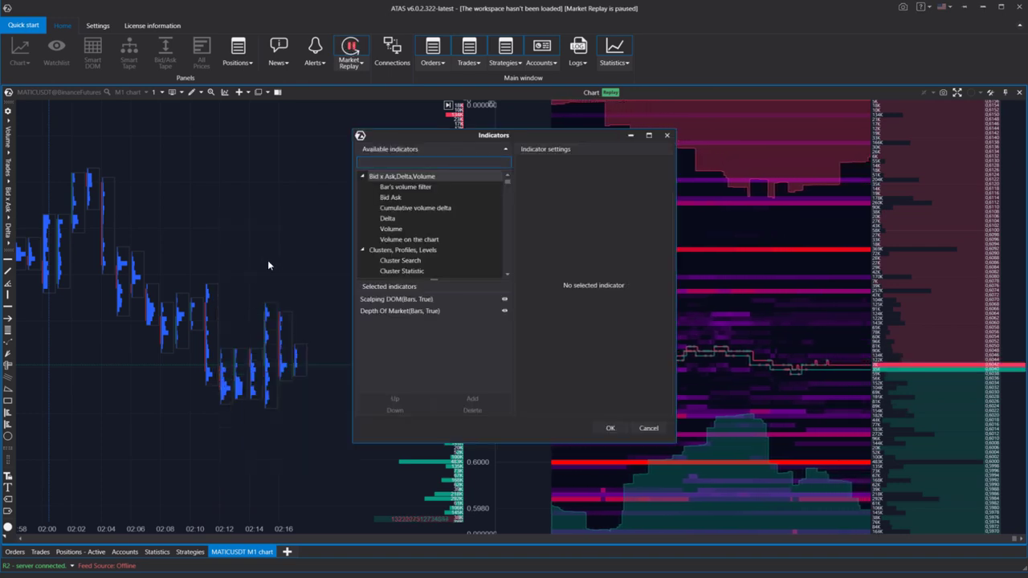
text(dom)
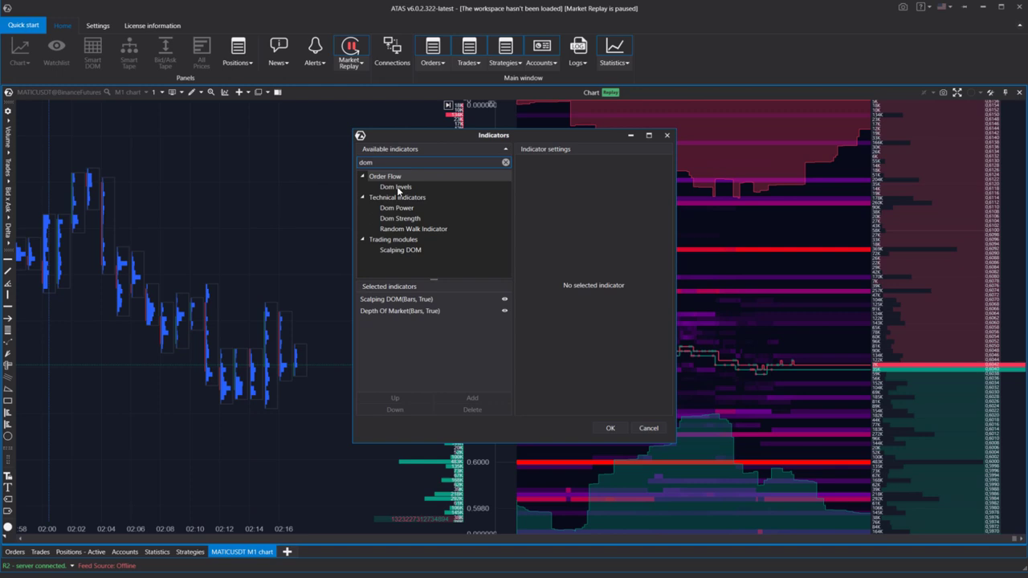
click(397, 186)
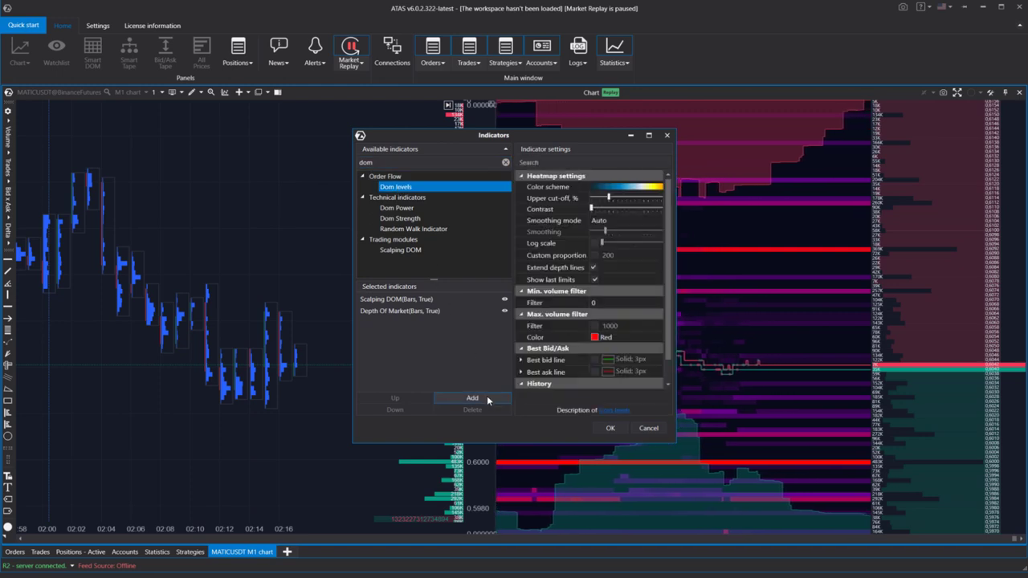
click(472, 398)
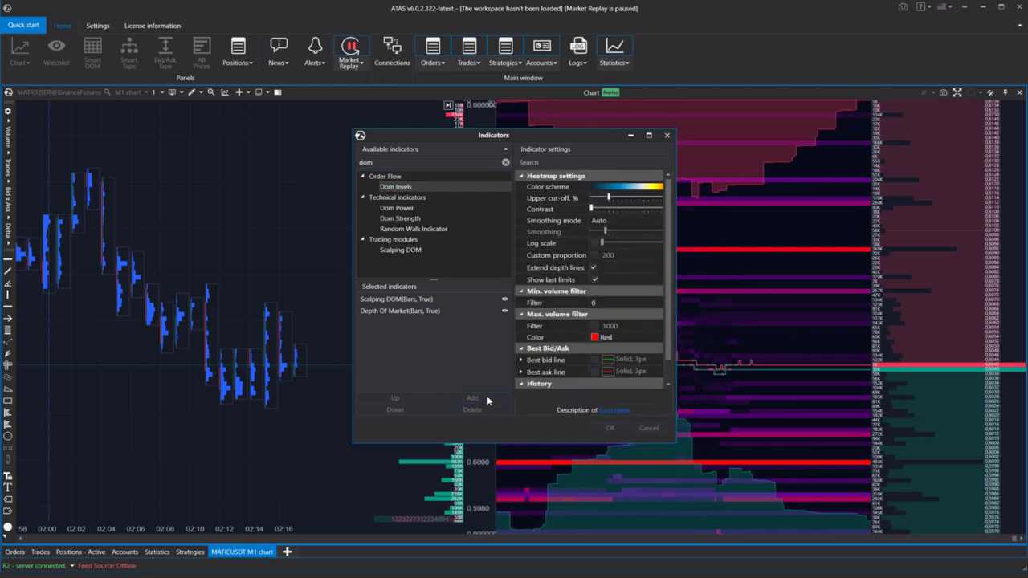
click(604, 428)
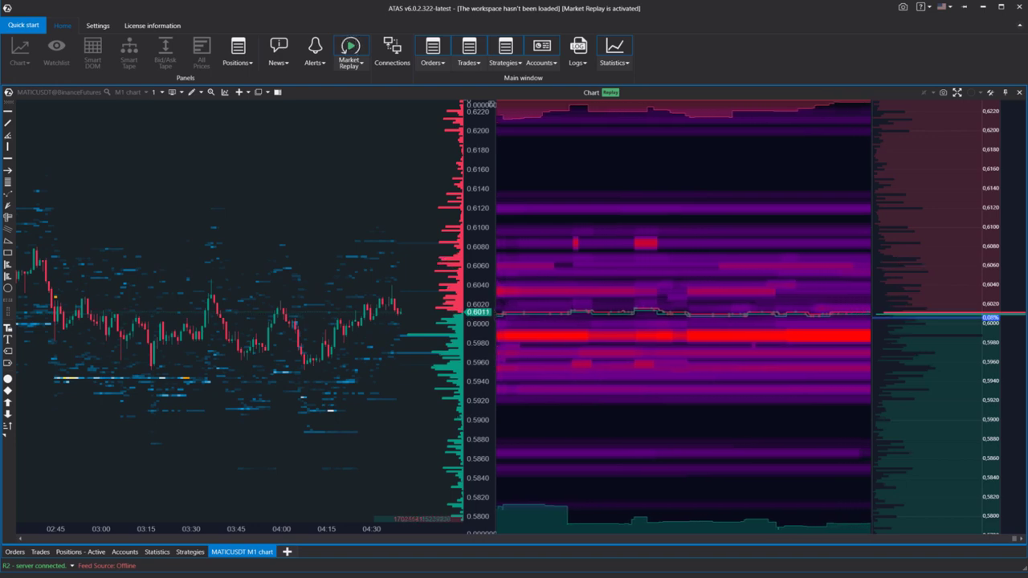
Step: Float the Market Replay panel, pause playback, and check the Market data type options
drag(986, 259, 471, 212)
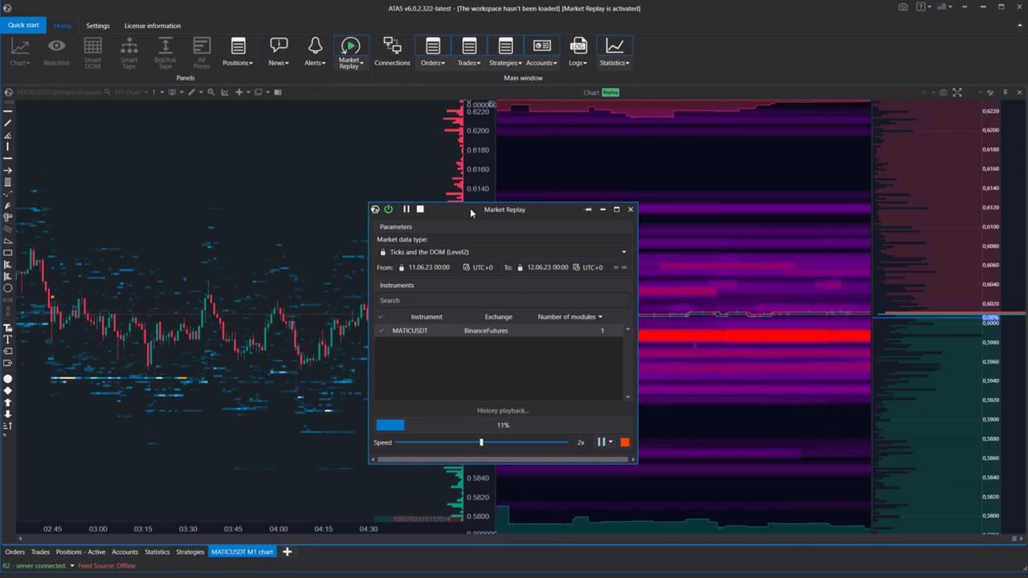
click(601, 442)
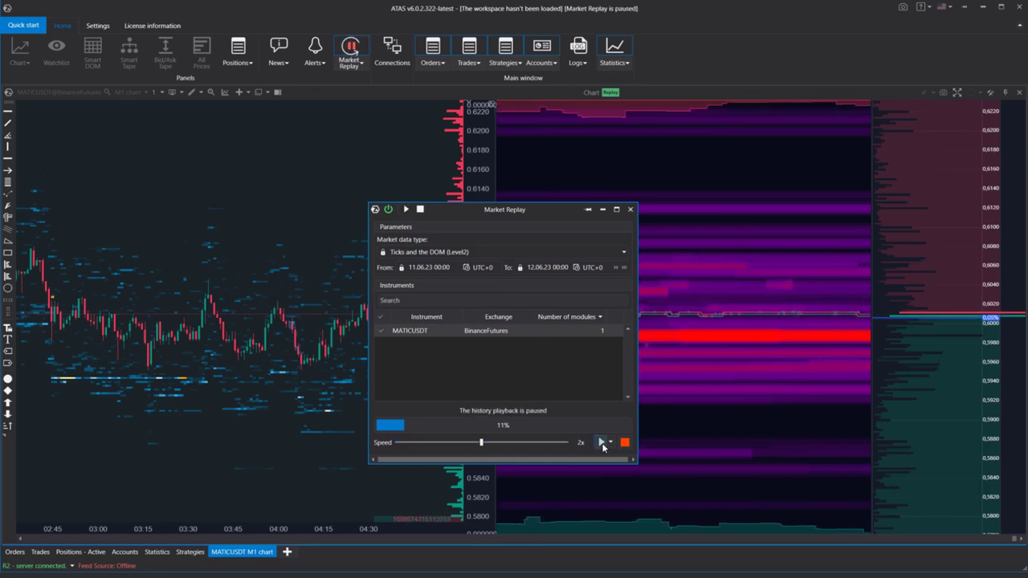
click(497, 251)
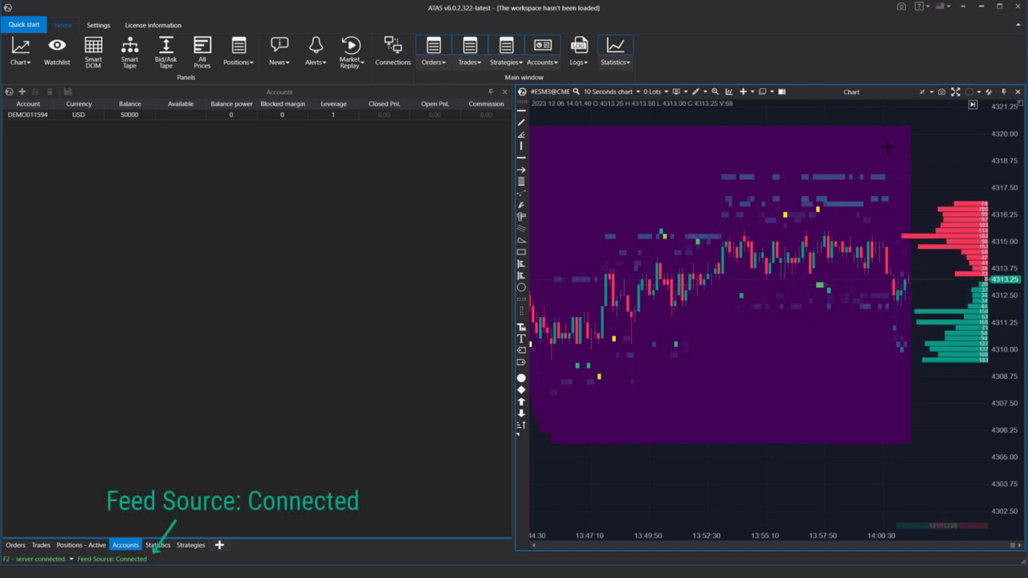
Step: Check the Binance connector's Dom depth, keep it at Limit1000, and cancel the dialog
click(393, 49)
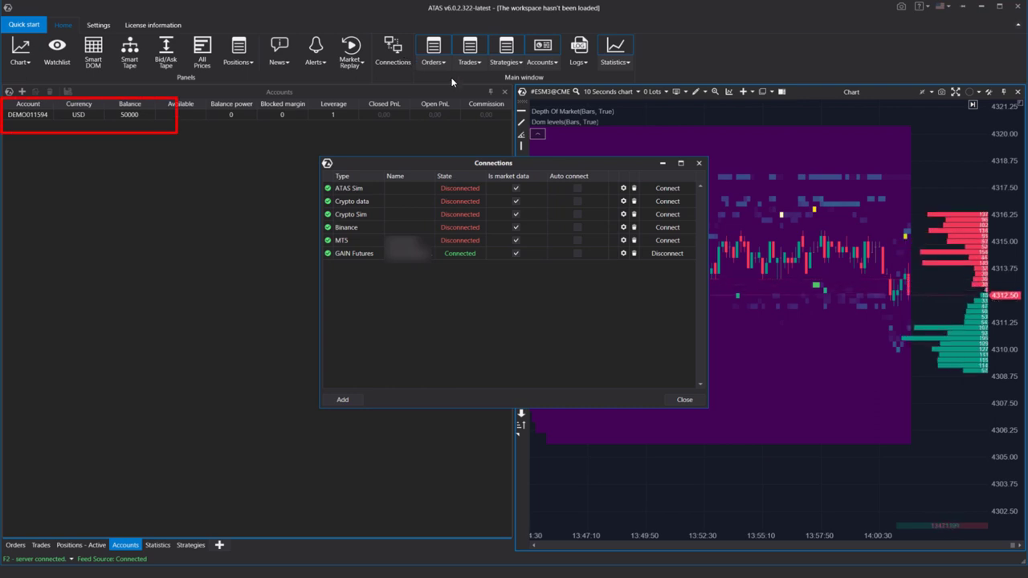
click(624, 228)
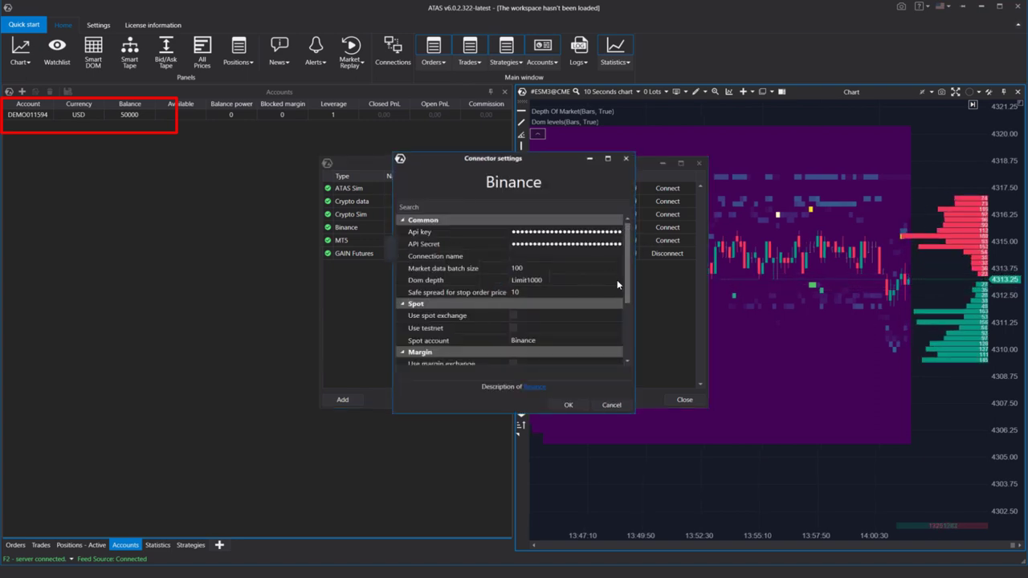
click(458, 280)
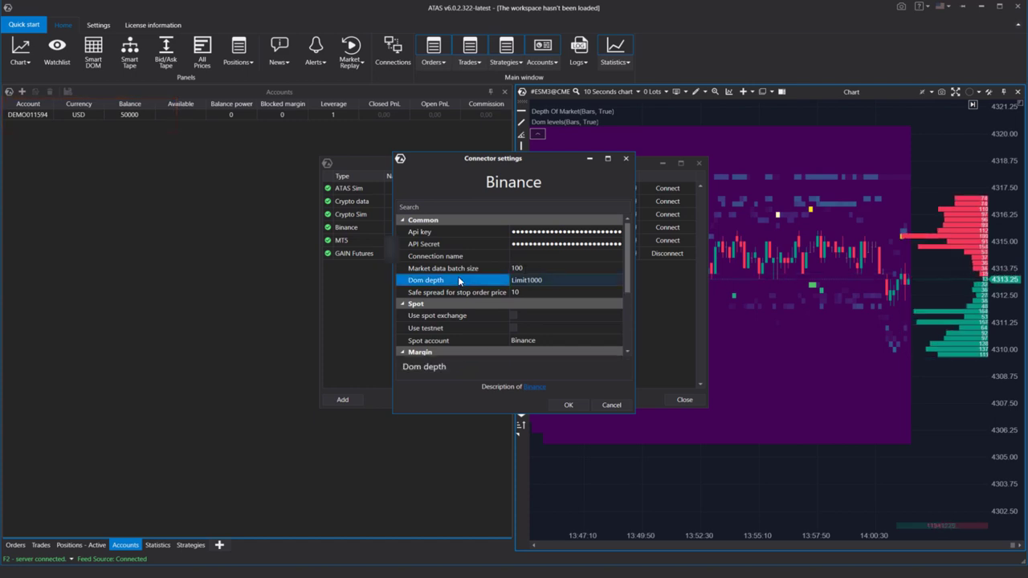
click(550, 282)
click(550, 282)
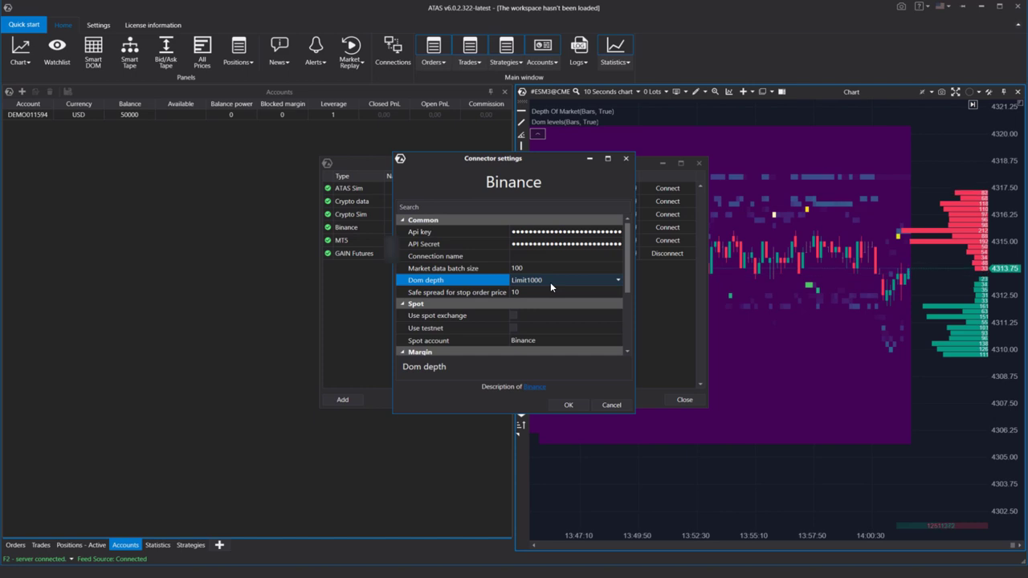
click(608, 405)
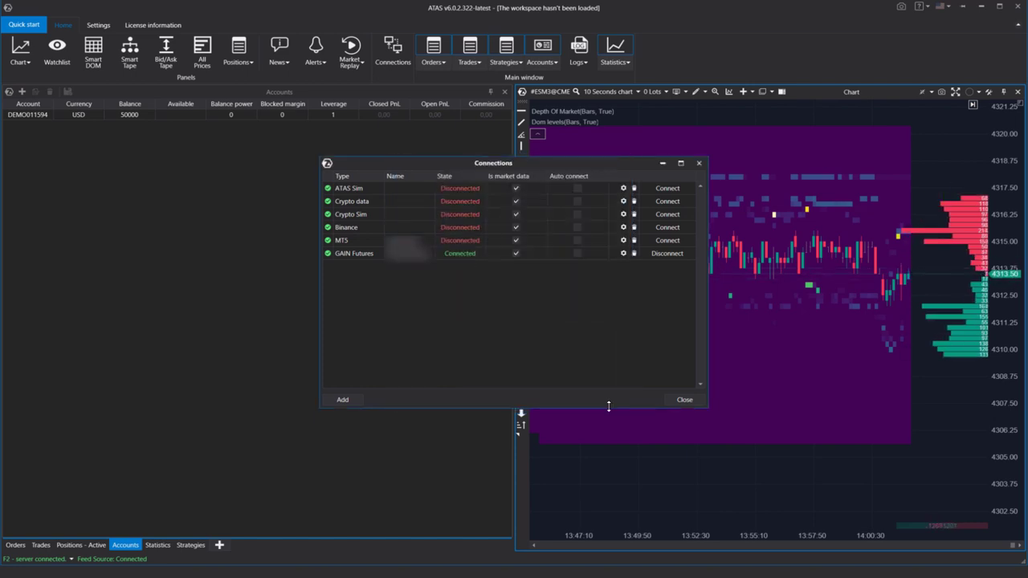
Step: Close Connections and set the Common settings Depth of market Levels count to 2
click(683, 400)
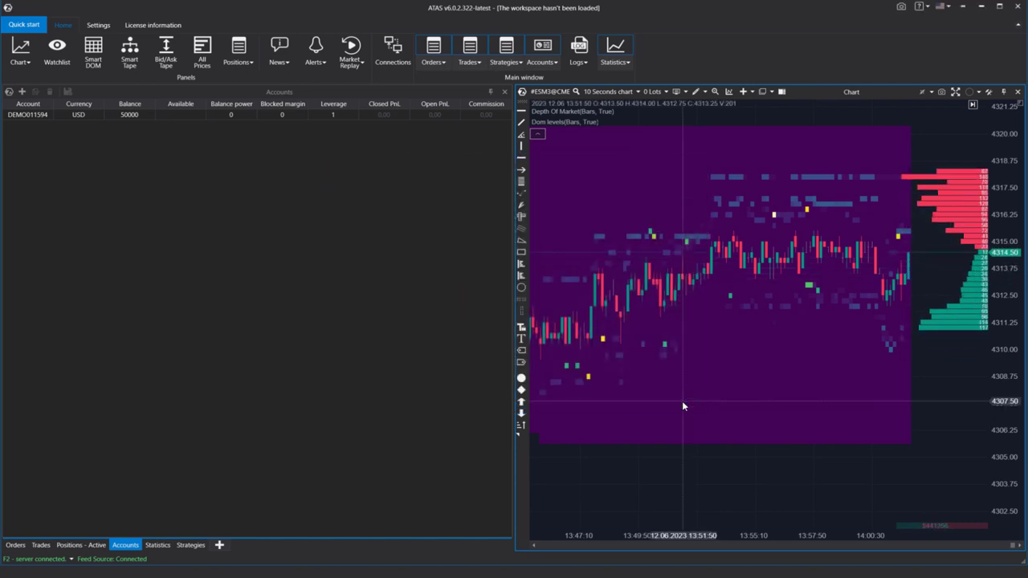
click(111, 28)
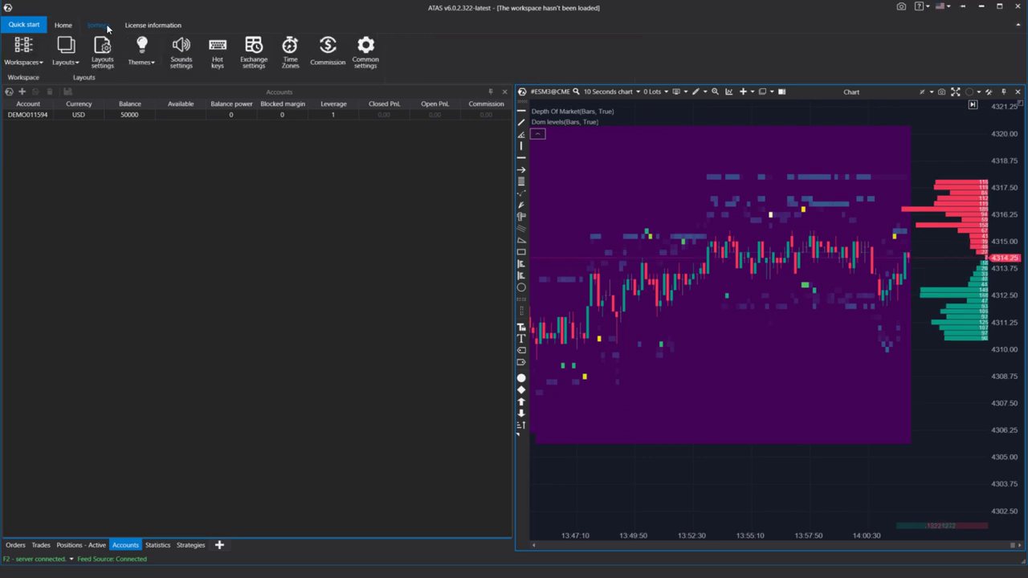
click(368, 56)
scroll(547, 286, down, 1)
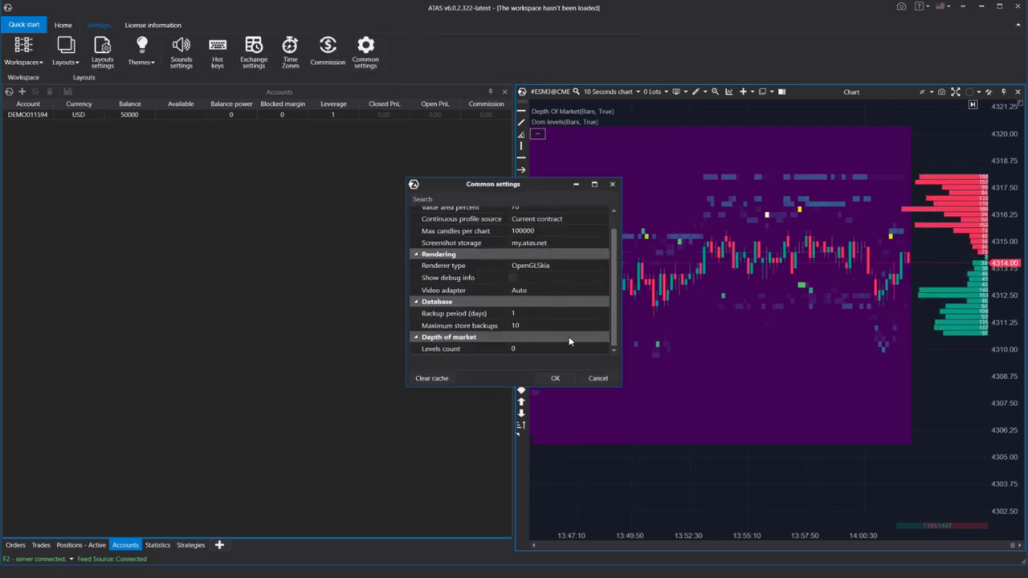
click(471, 349)
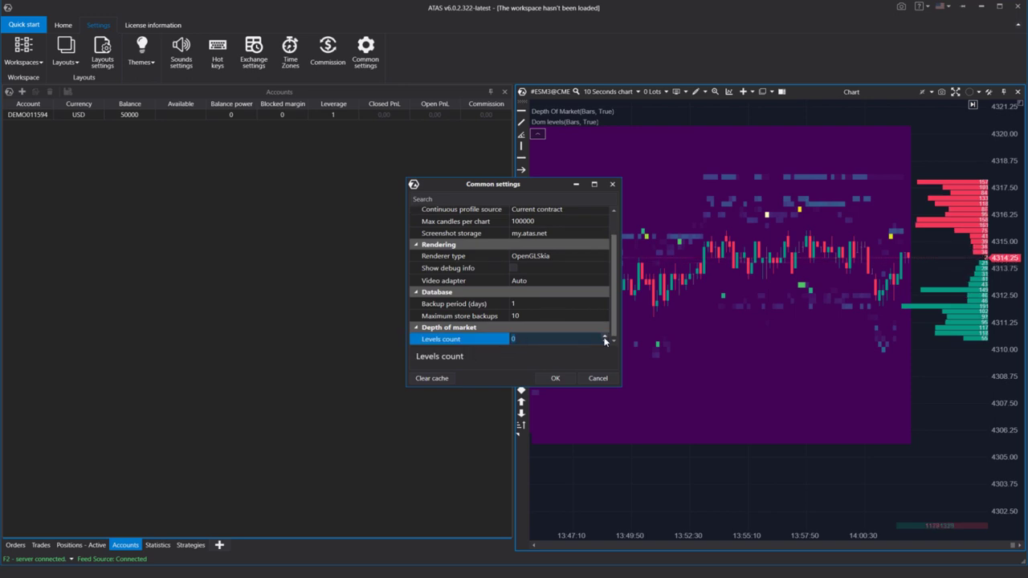
click(563, 377)
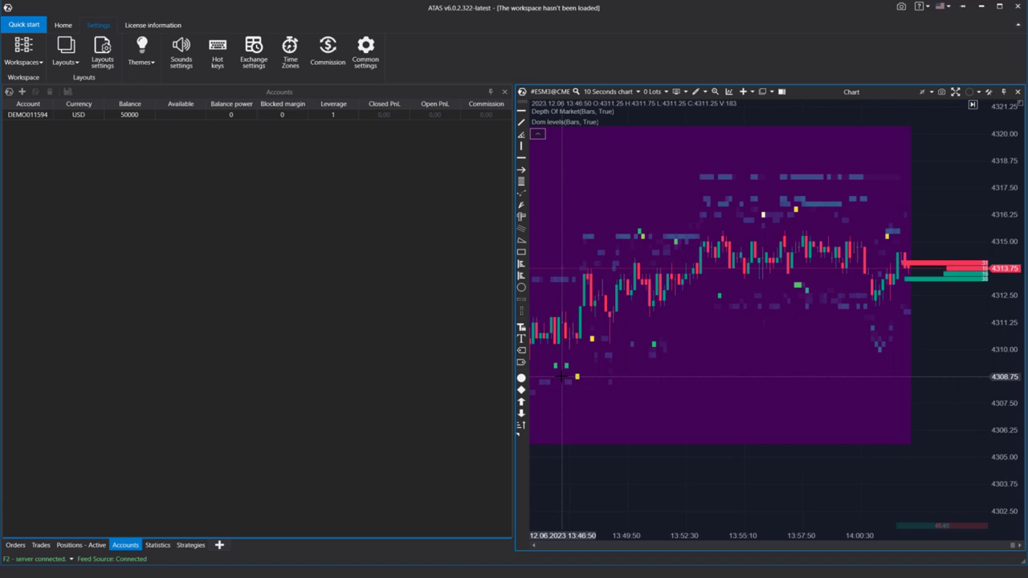
Step: Reset the Depth of market Levels count back to 0 in Common settings
click(366, 50)
click(532, 348)
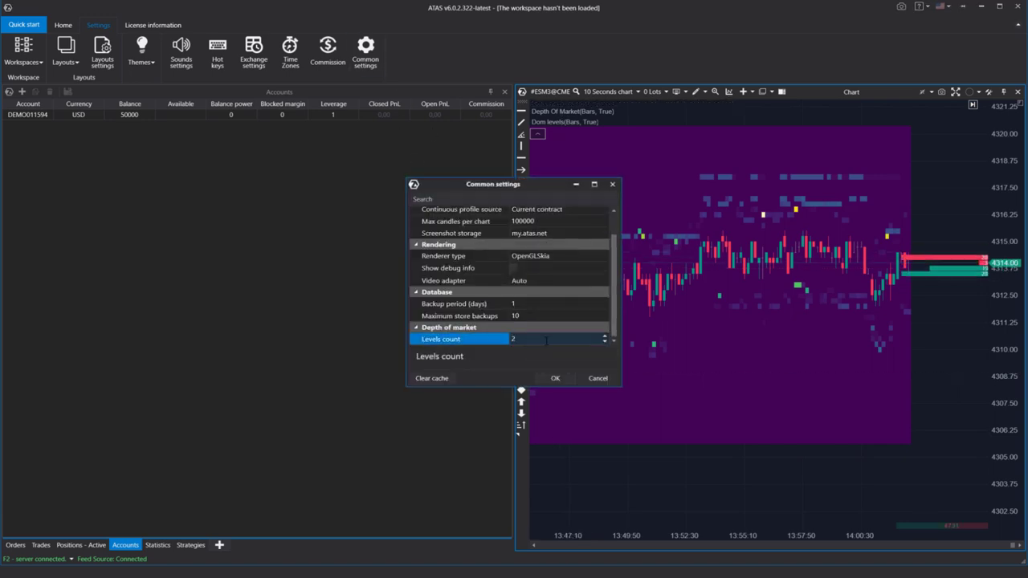
text(0)
click(557, 377)
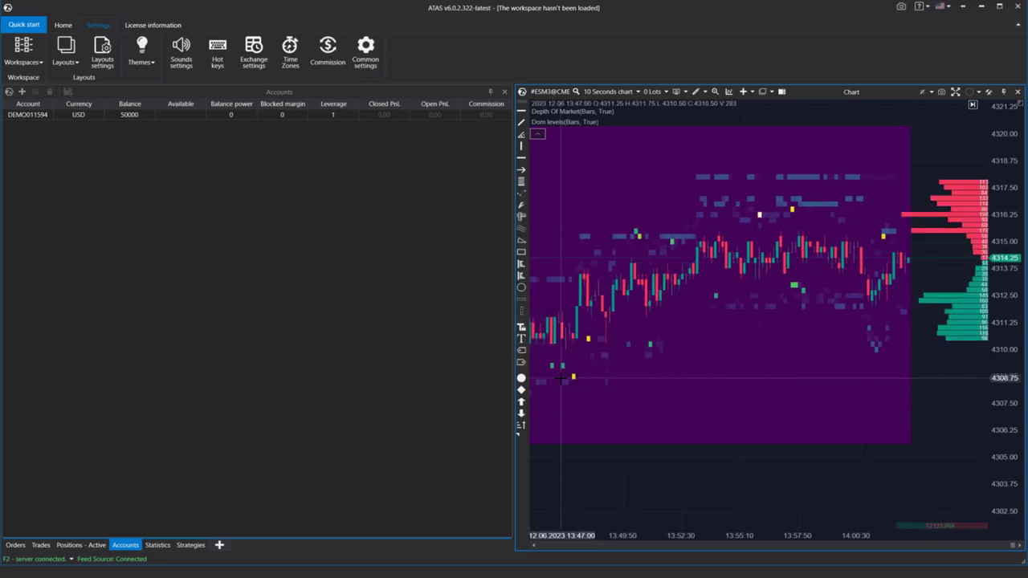